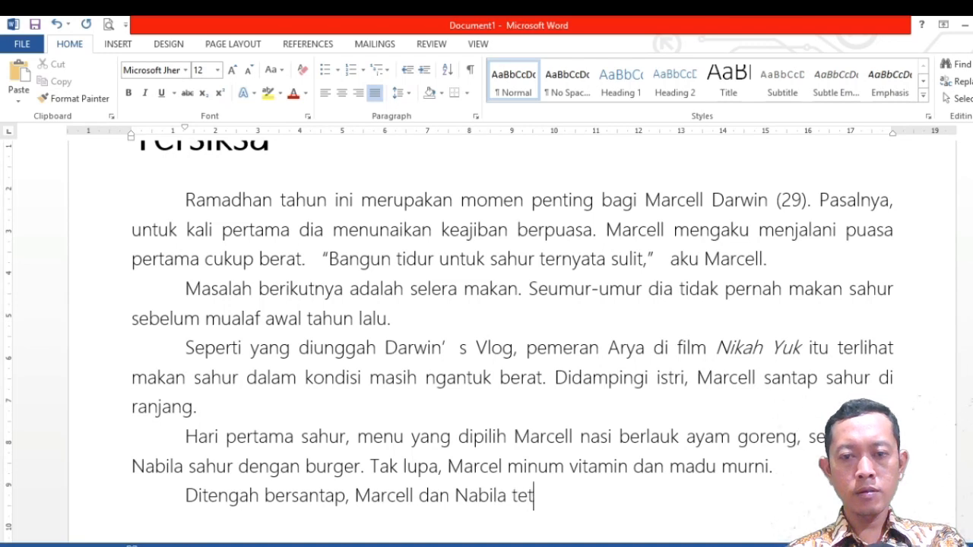
Step: Complete the paragraph about Marcell and Nabila with "tetap ngobrol santai. “Ini berat. Enggak lapar tapu harus makan,” kata Marcell."
{"action": "type", "text": "brol santai. “Ini berat."}
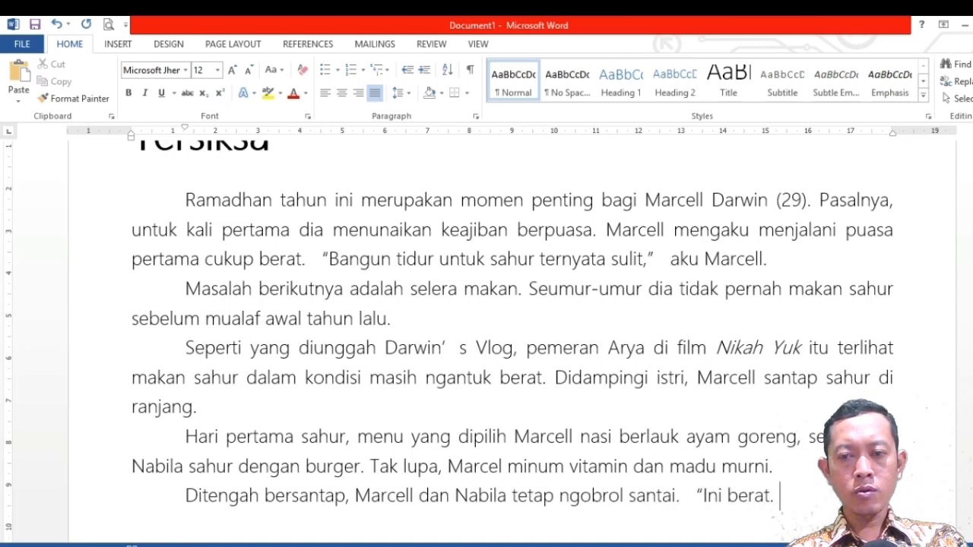
{"action": "type", "text": " Enggak lapar tapu harus maka"}
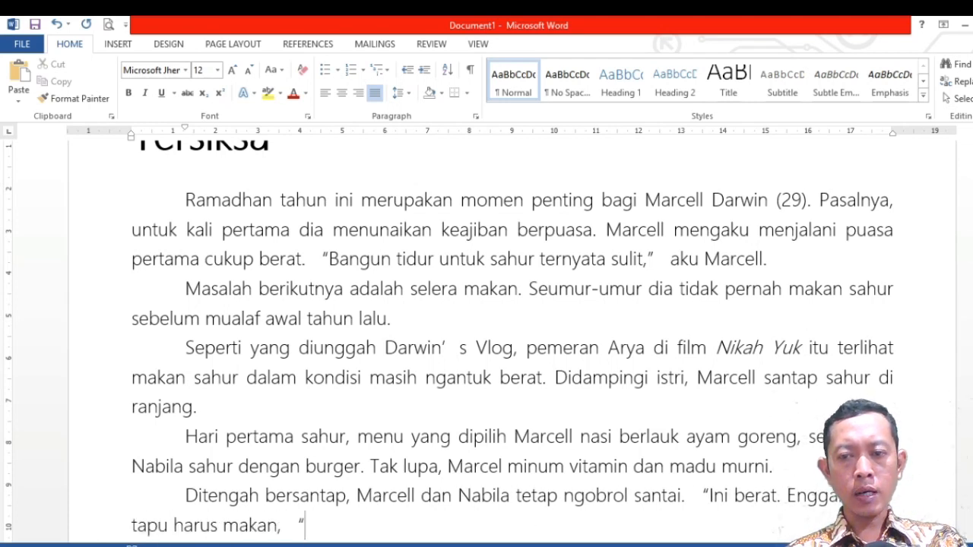
{"action": "type", "text": "n,” kata Marcell"}
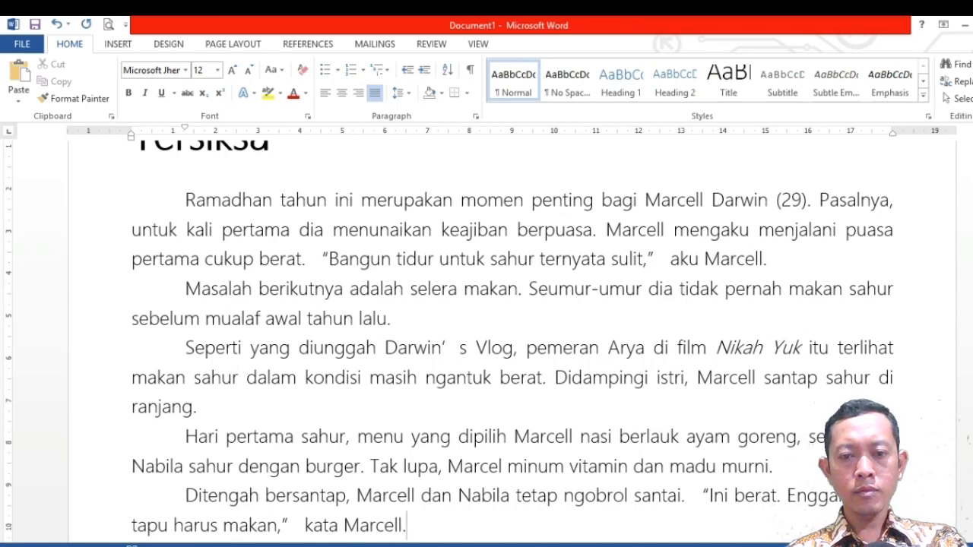
{"action": "type", "text": "."}
{"action": "key", "text": "Return"}
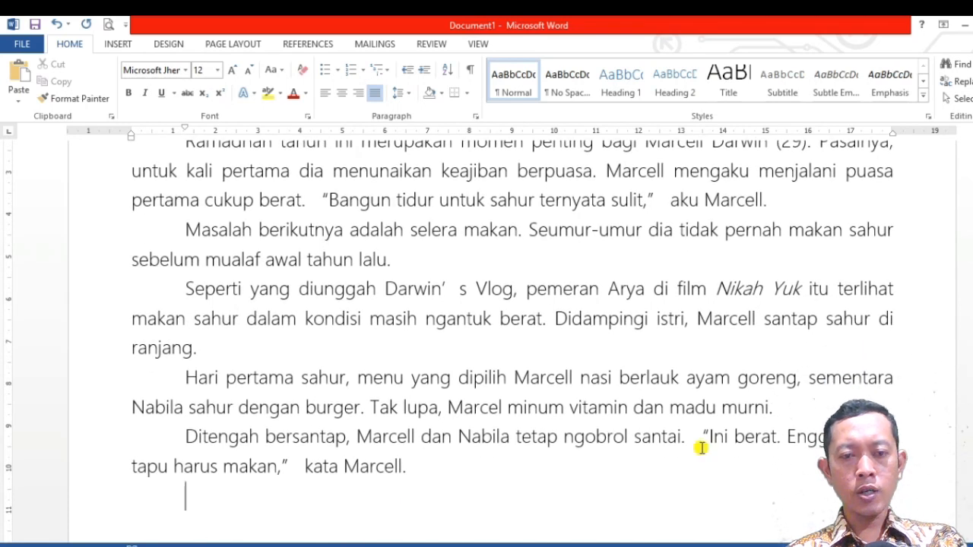
Step: Write a new paragraph: "Begitu imsak, tantangan utama Marcell pun dimulai. “Yang terberat ternyata bukan menahan lapar tapi tenggorokan kering. Setengah ja, terasa lama.,” ungkapnya."
{"action": "type", "text": "Begit"}
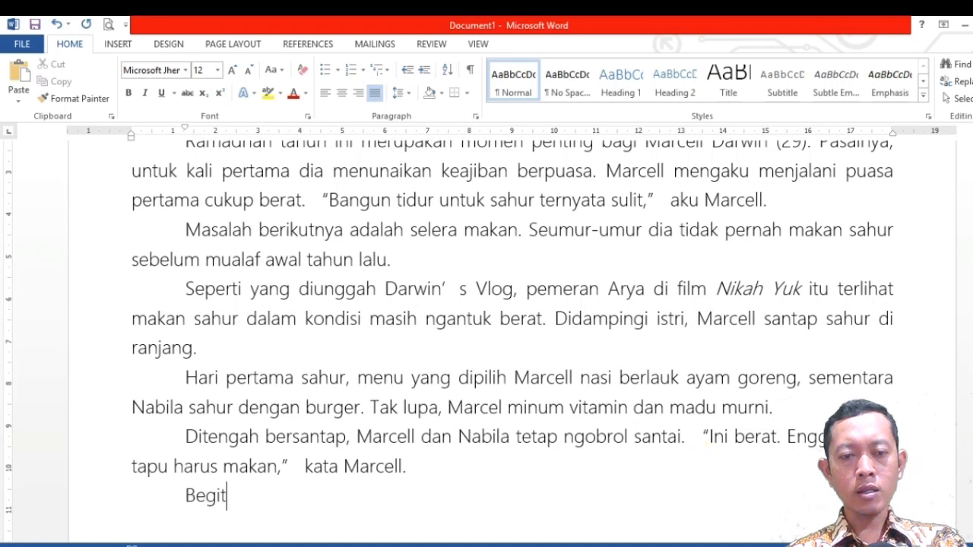
{"action": "type", "text": "u imsak, tantangan ut"}
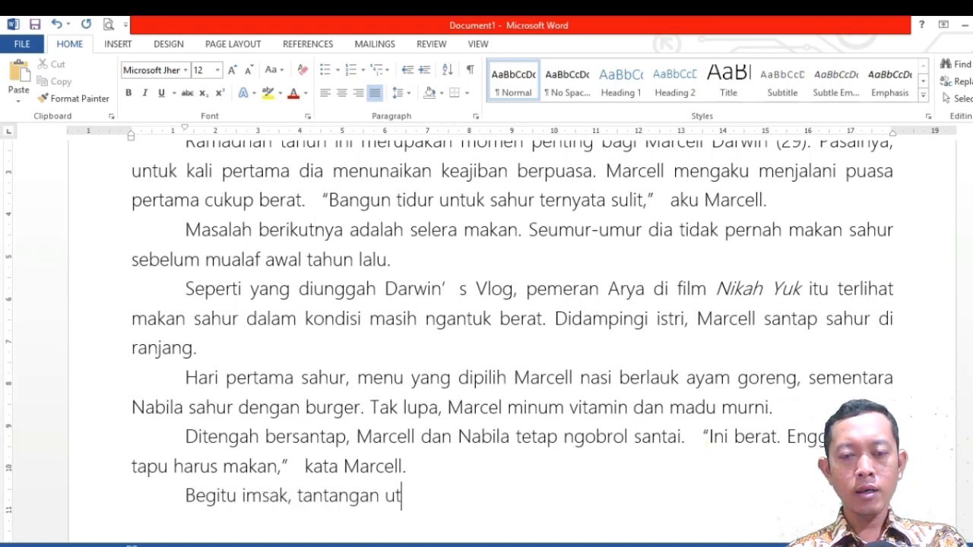
{"action": "type", "text": "ama Marcell pun dim"}
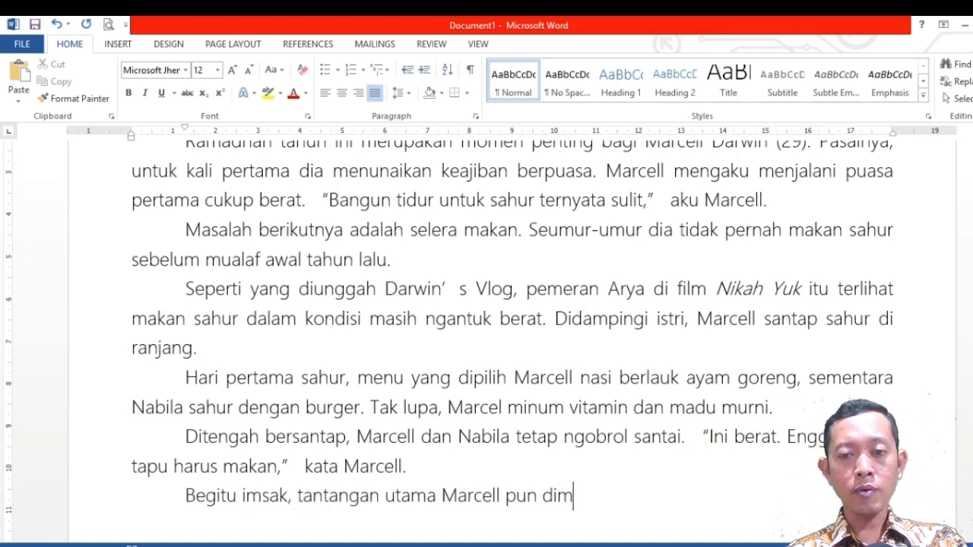
{"action": "type", "text": "ulai. \"Yang terberat"}
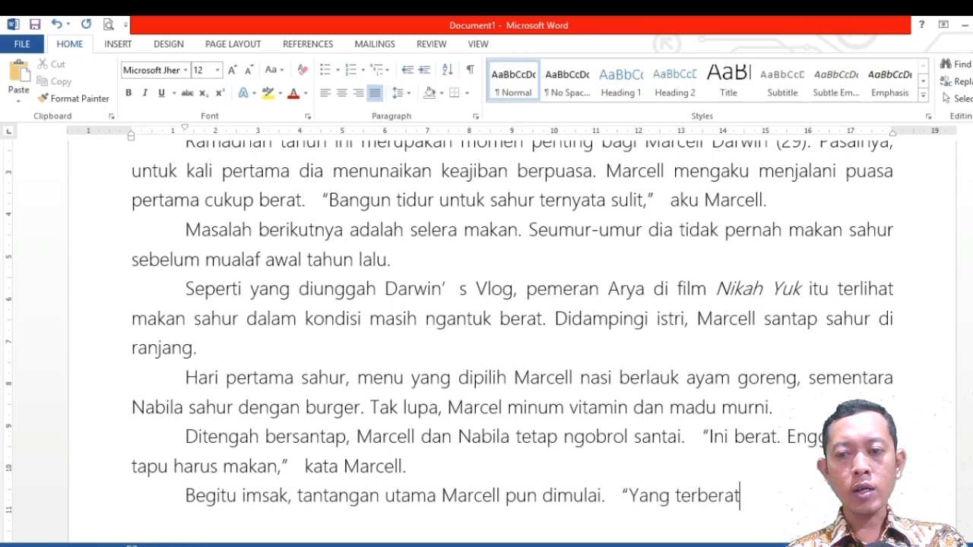
{"action": "type", "text": " menahan lap"}
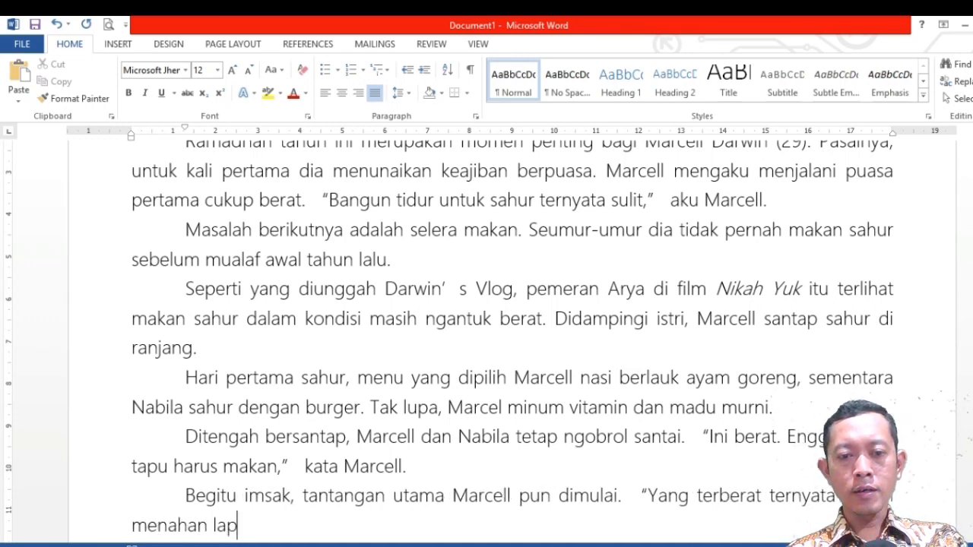
{"action": "type", "text": "ar tapi tenggorokan"}
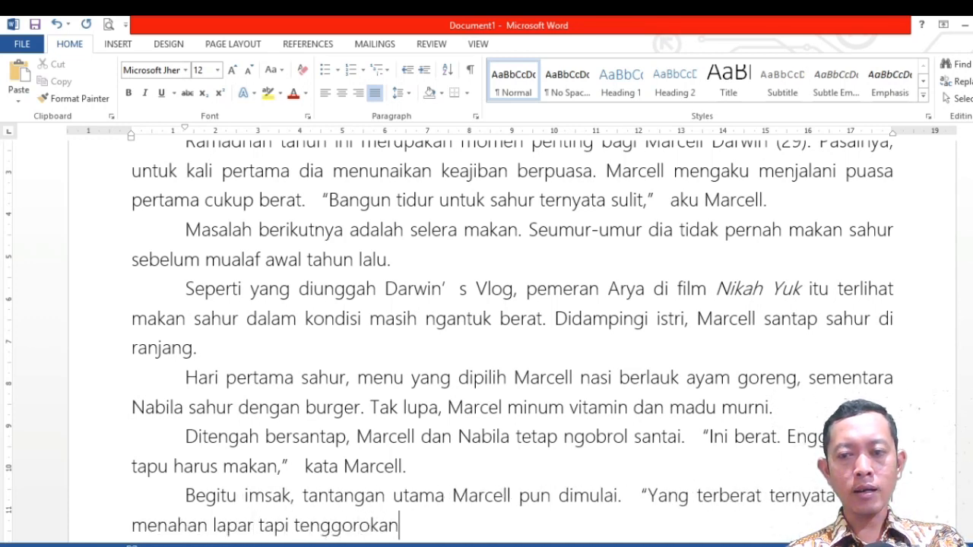
{"action": "type", "text": " kering. Setengah ja,m"}
{"action": "key", "text": "BackSpace"}
{"action": "key", "text": "BackSpace"}
{"action": "type", "text": "terasa lama"}
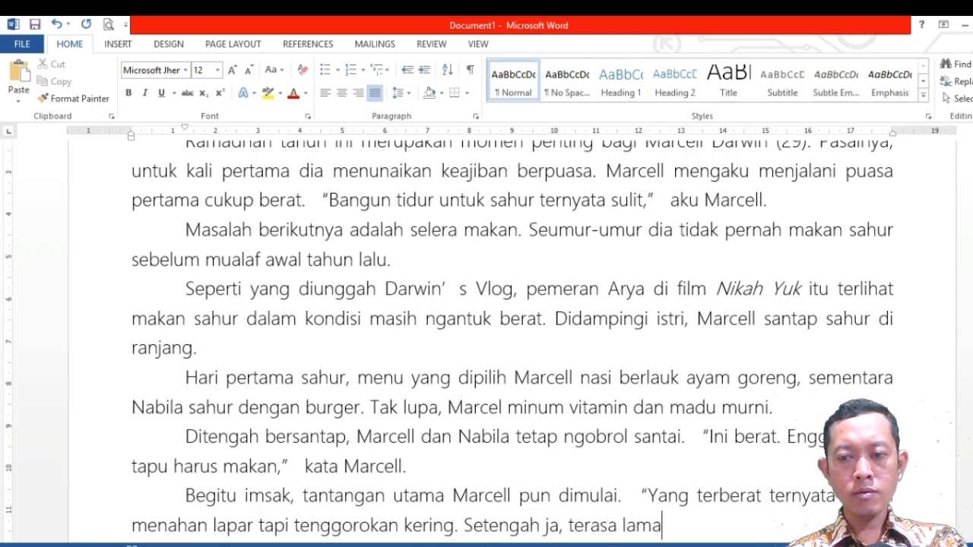
{"action": "type", "text": ".,\""}
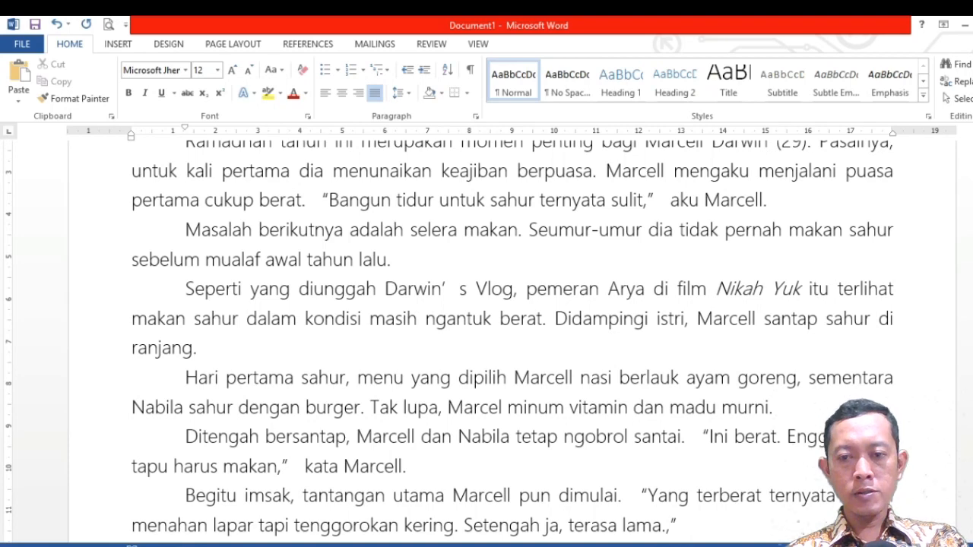
{"action": "type", "text": " ungkapnya."}
{"action": "key", "text": "Return"}
Step: Start a new paragraph: "Marcell bersyukur puasa pertama ditunaikan dengan sukses. Untuk buka sang istri mempersiapkan takjil berupa lontong, gorengan dan es kelapa."
{"action": "type", "text": "Marcell bersyukur"}
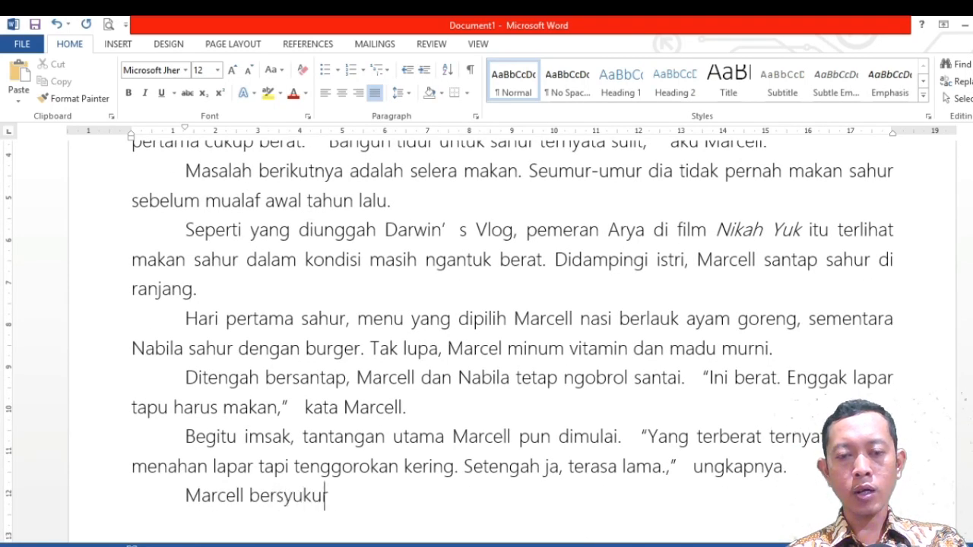
{"action": "type", "text": " puasa pertama ditunaikan de"}
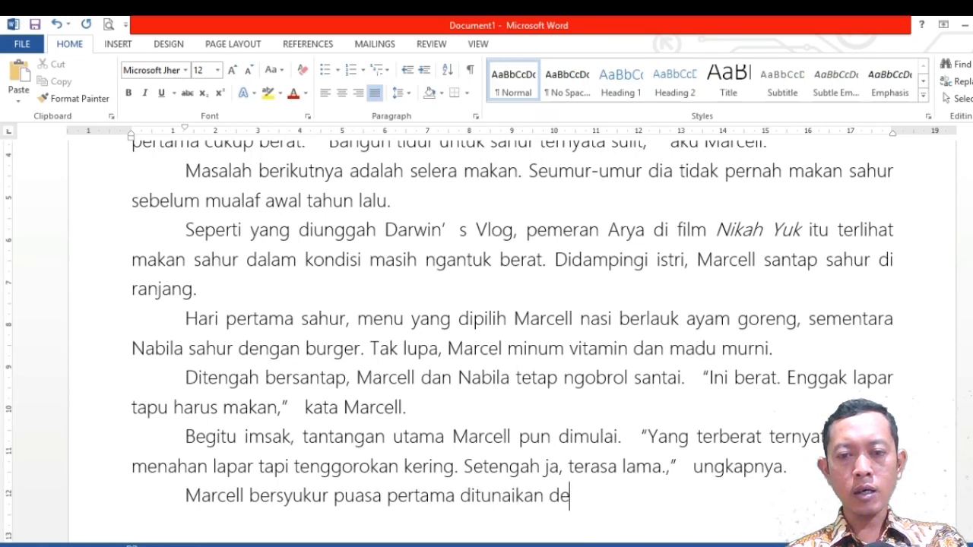
{"action": "type", "text": "ngan sukses. Untuk buka"}
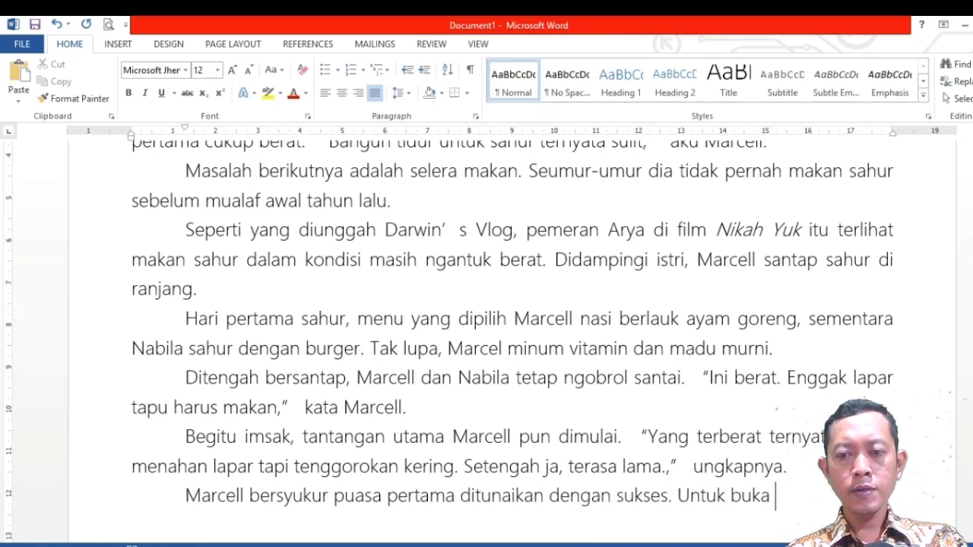
{"action": "type", "text": " sang istri mempersiapkan takjil ber"}
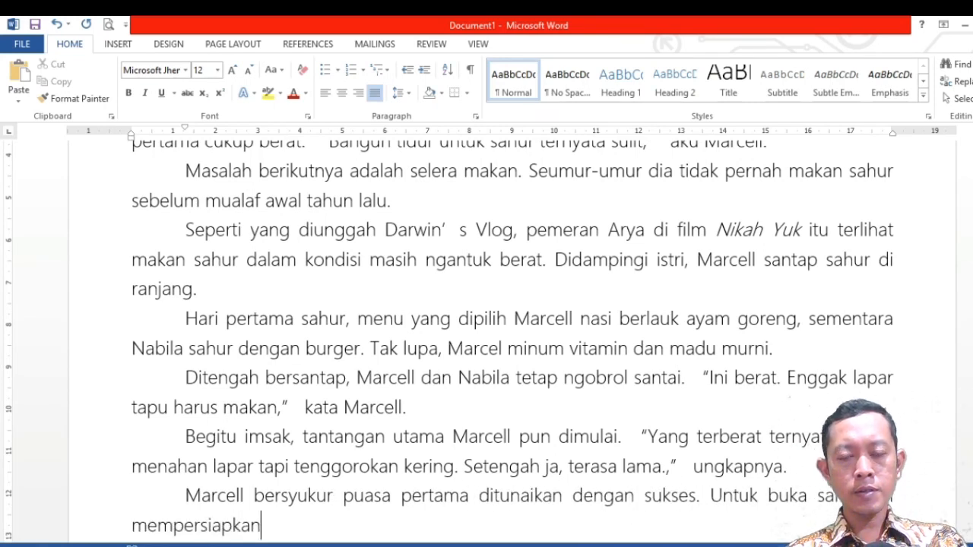
{"action": "type", "text": "upa lontong"}
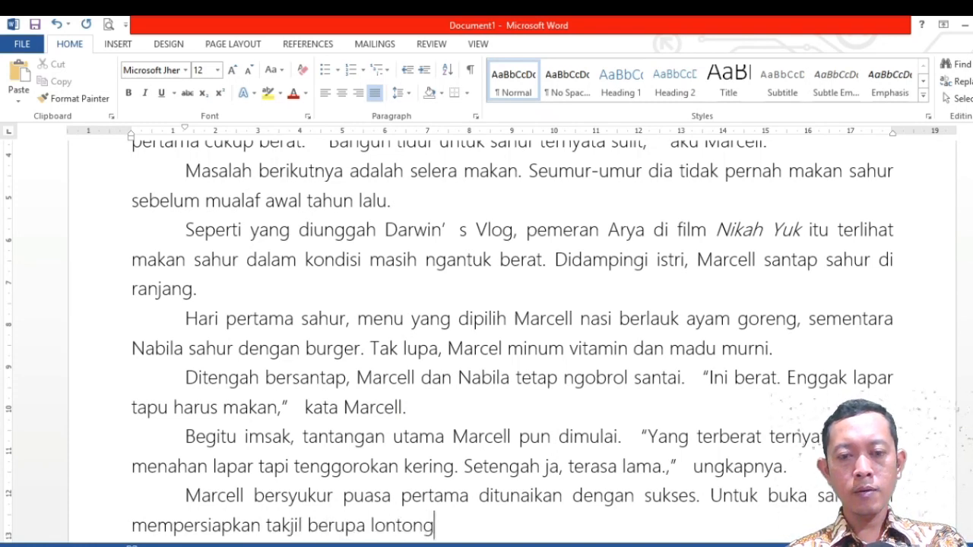
{"action": "type", "text": ", gorengan dan es kelapa"}
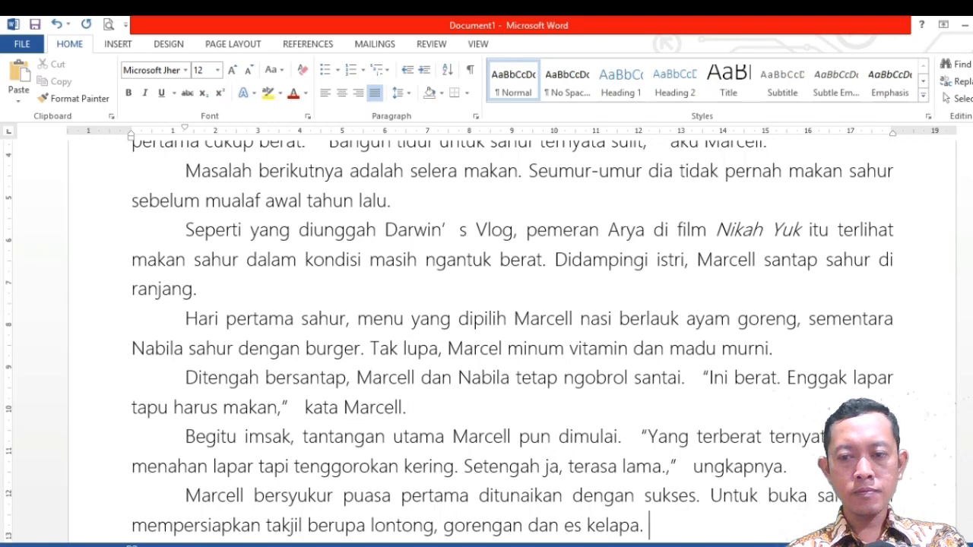
Step: End the takjil paragraph with "“Gue nggak tahan lihat es kelapa,” Marcell yang saat berbuka ditemani istri dan mama."
{"action": "type", "text": ". \"Gue nggak ta"}
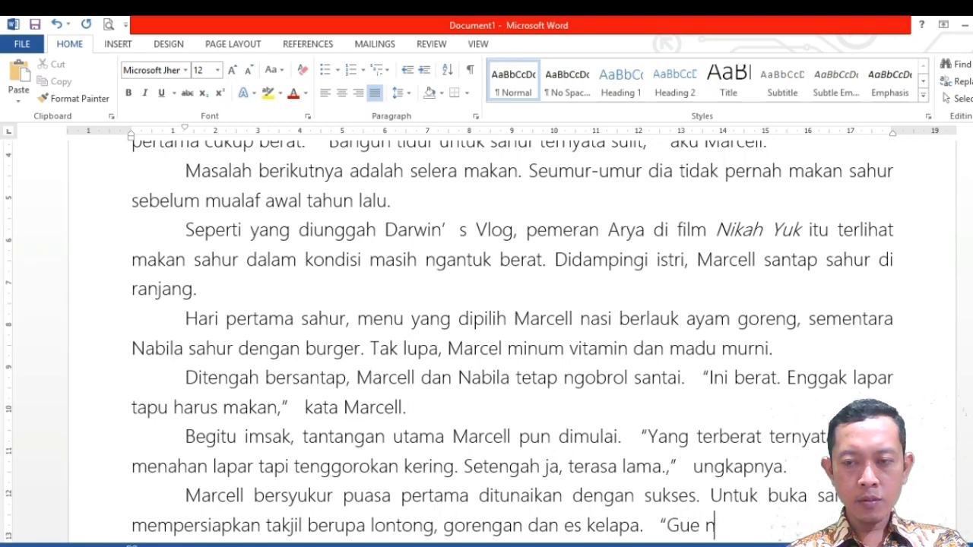
{"action": "type", "text": "han liha"}
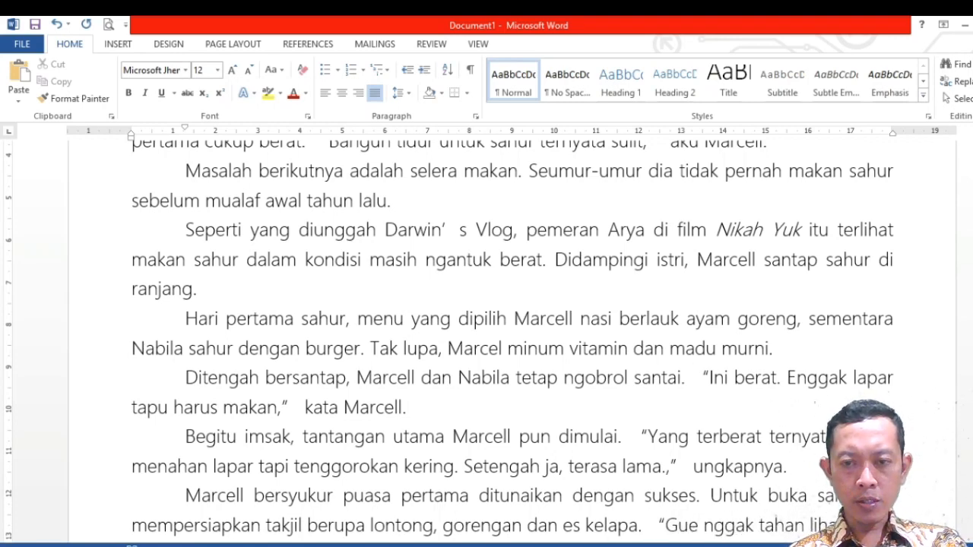
{"action": "type", "text": "t es kelapa,\" Marcell yang saat berbuk"}
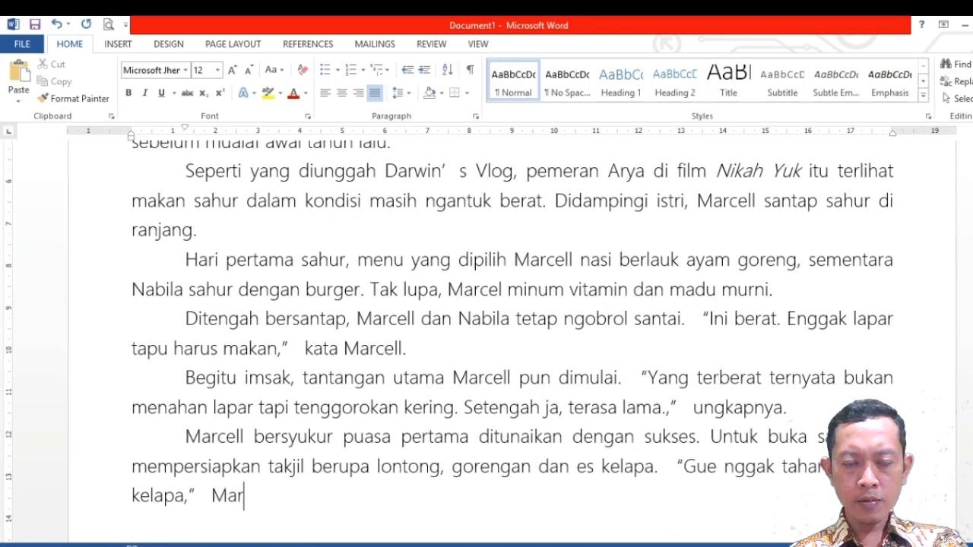
{"action": "type", "text": "a dite"}
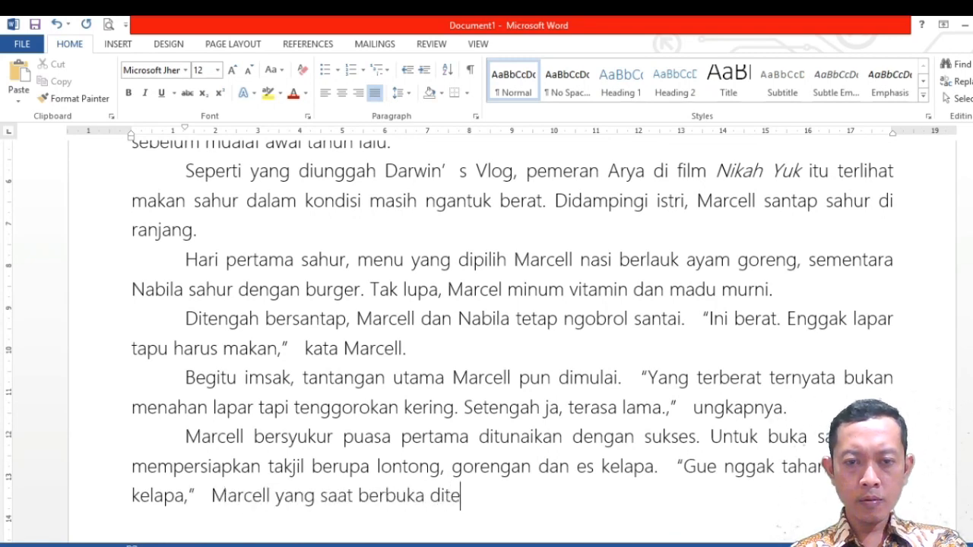
{"action": "type", "text": "mani istri dan mama."}
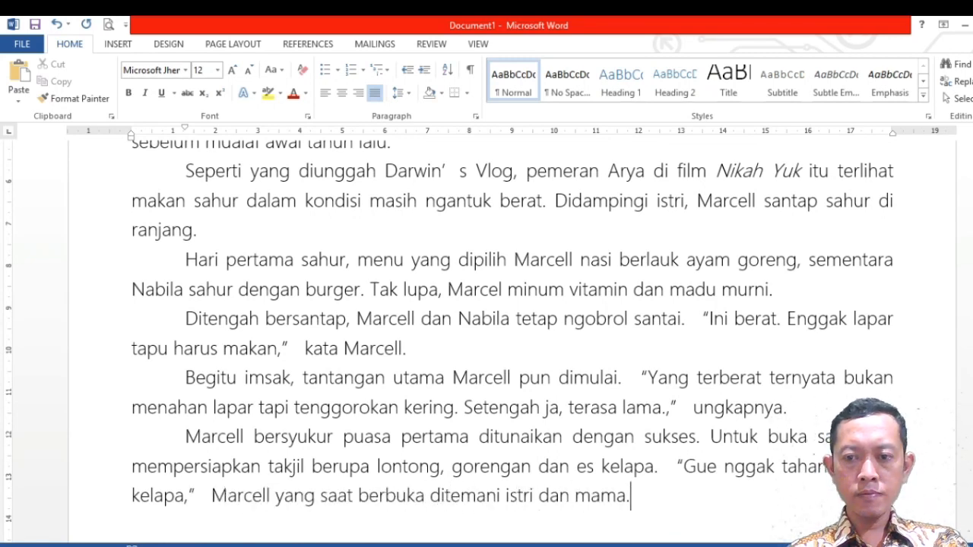
Step: Write a new paragraph: "Puasa hari kedua dilalui dengan beban tak jauh dari hari pertama. Dia tetap berat bangun sahur dan tidak ada selera makan."
{"action": "type", "text": "uasa hari kedua dilalui de"}
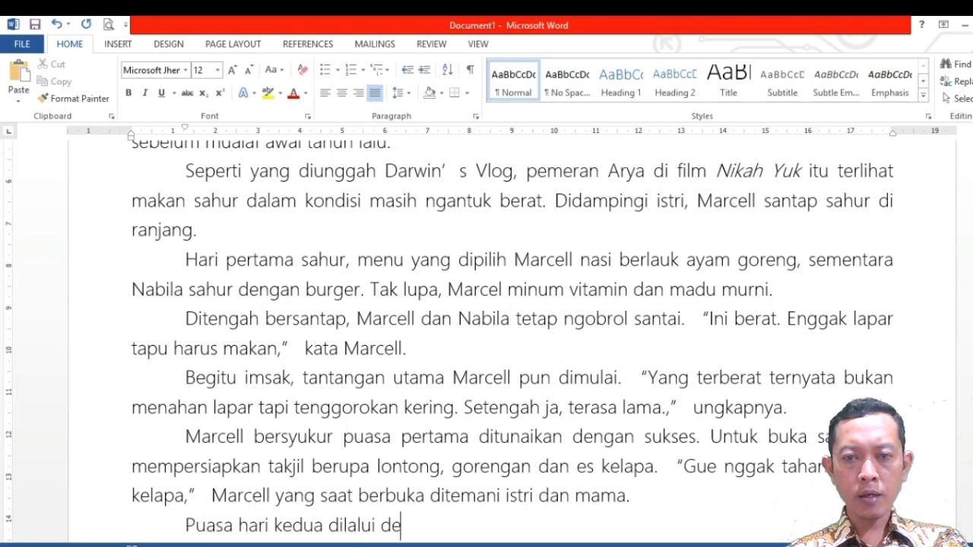
{"action": "type", "text": "ngan bena"}
{"action": "key", "text": "BackSpace"}
{"action": "key", "text": "BackSpace"}
{"action": "type", "text": "ba"}
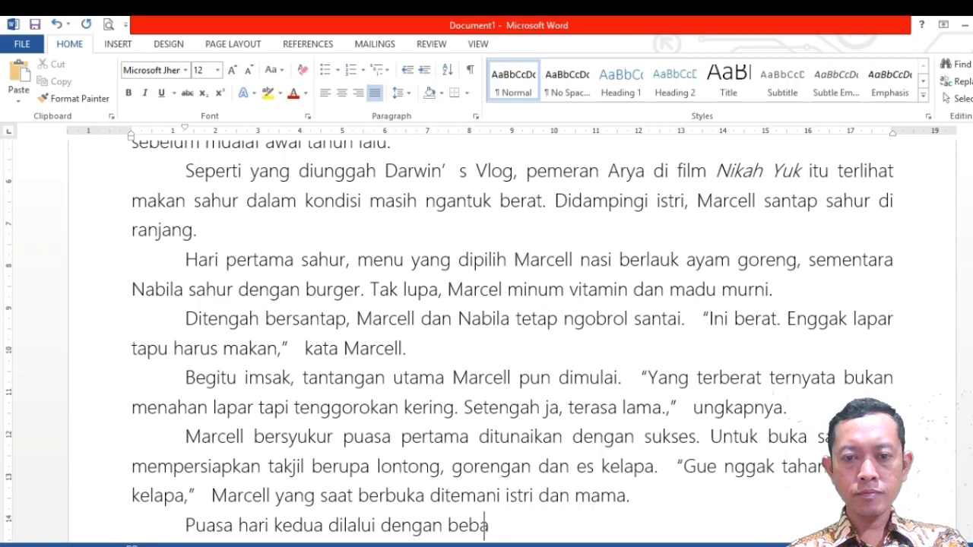
{"action": "type", "text": "n tak jauh dari ha"}
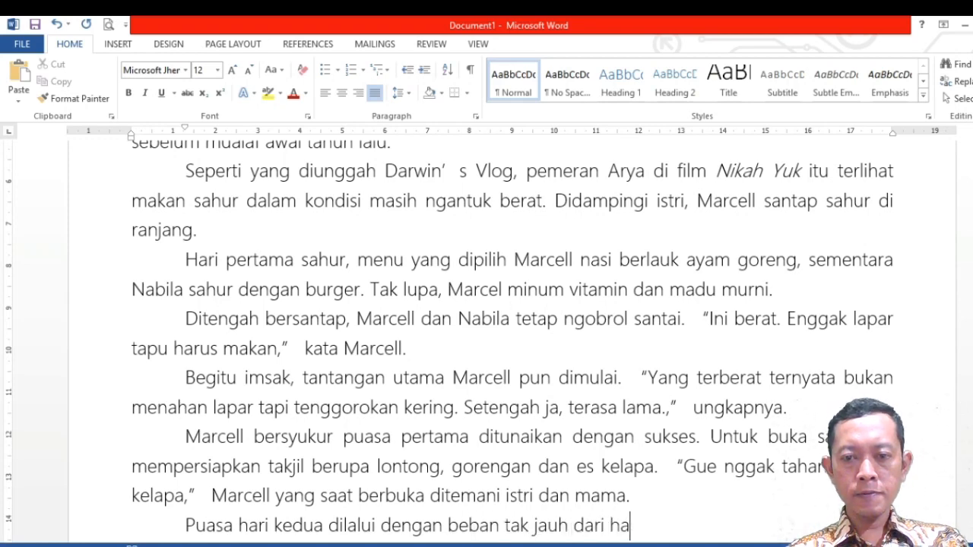
{"action": "type", "text": "ri pertama. Dia tetap bangun sahur dan tidak ada sele"}
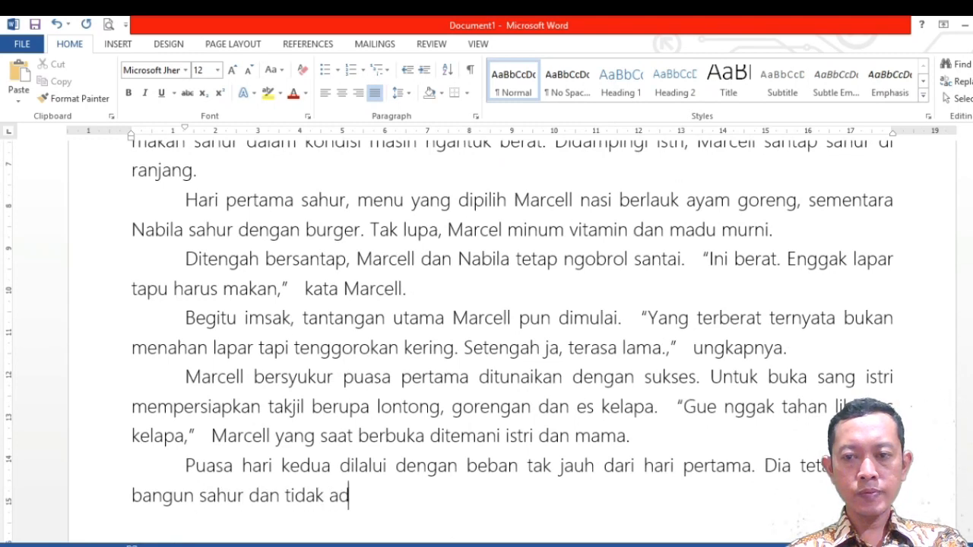
{"action": "type", "text": "ra maka"}
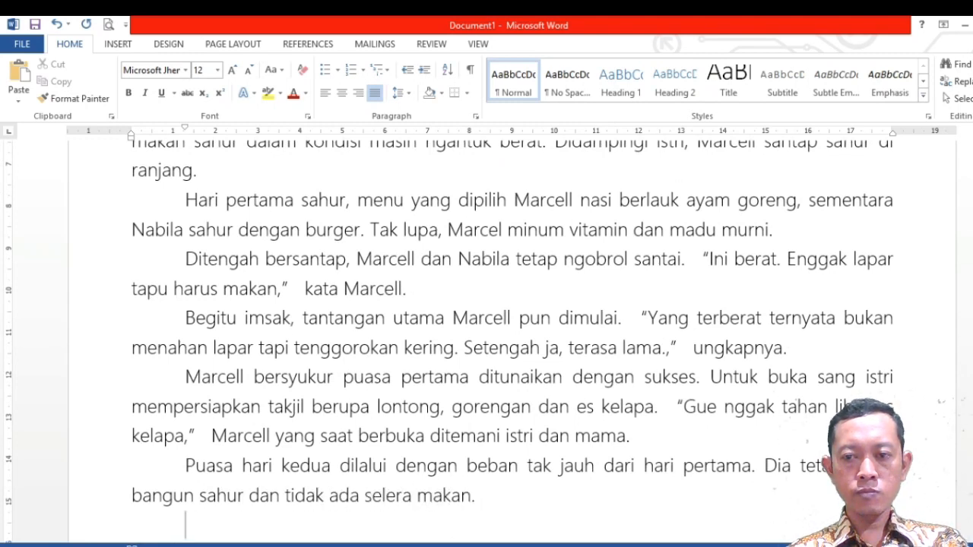
{"action": "type", "text": "n."}
{"action": "key", "text": "Return"}
Step: Begin the next paragraph with "Lagi-lagi sang istri terus memberi support sehingga Marcell tetap bisa menyantap"
{"action": "type", "text": "Lagi-l"}
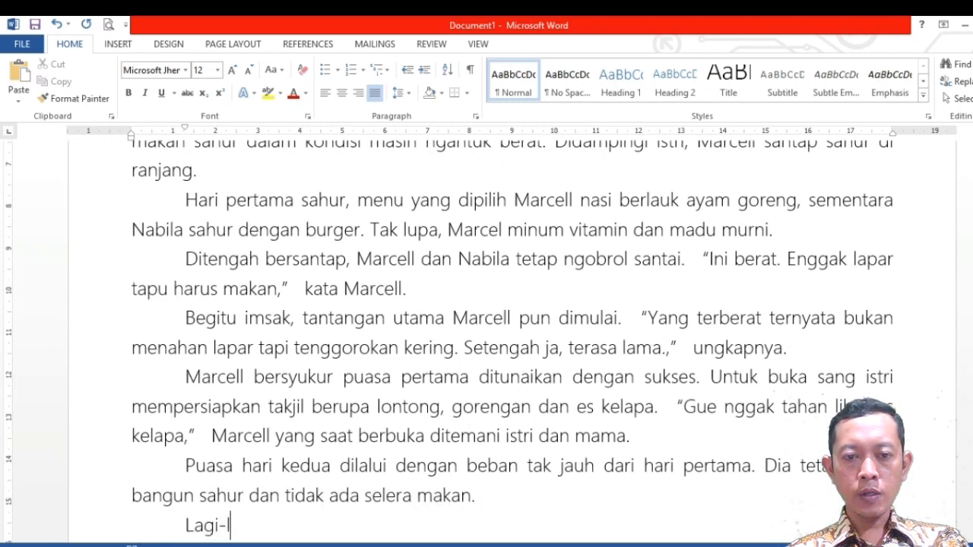
{"action": "type", "text": "agi sang istri terus memb"}
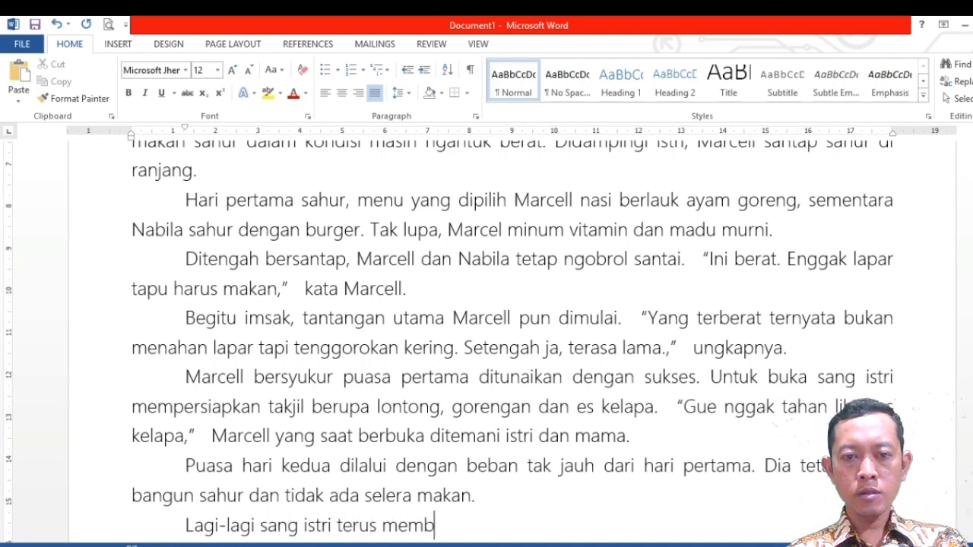
{"action": "type", "text": "eri support sehingga Mar"}
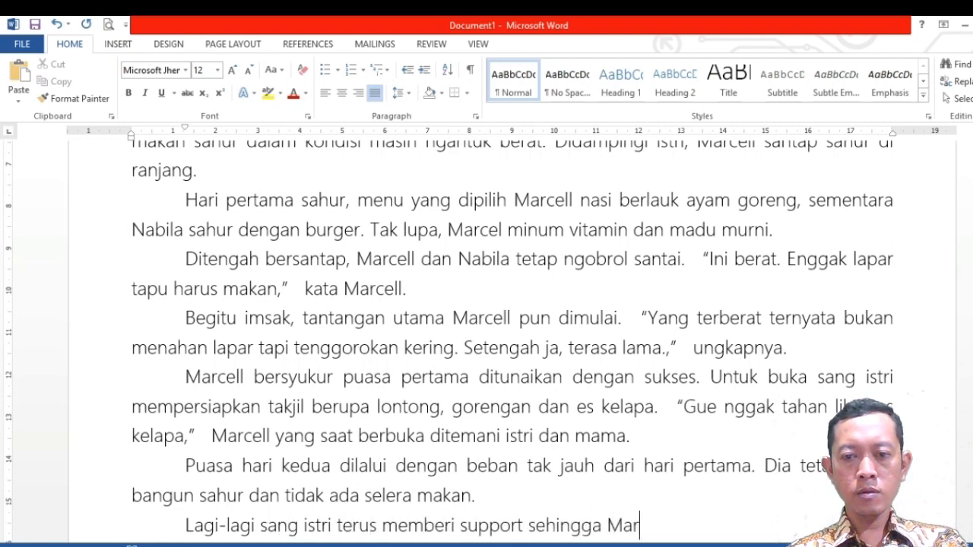
{"action": "type", "text": "cell tetap bisa menyantap "}
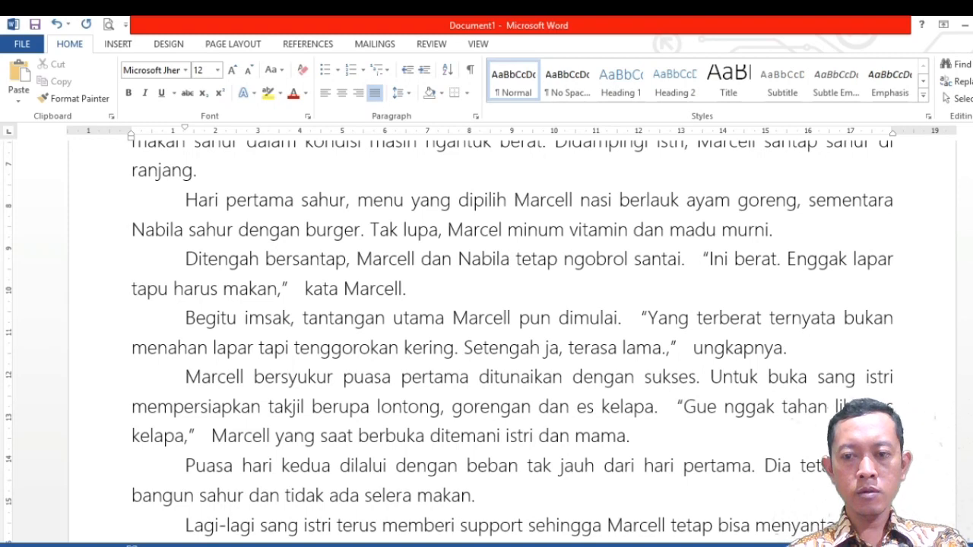
Step: Complete the last paragraph with "hingga tuntas. “Bue merasa hari kedua tidak seberat hari pertama. Karena gue sudah tahu apa yang mesti gue lakuin,” ungkap Marcell."
{"action": "type", "text": "hingga tuntas.   “Bue merasa hari "}
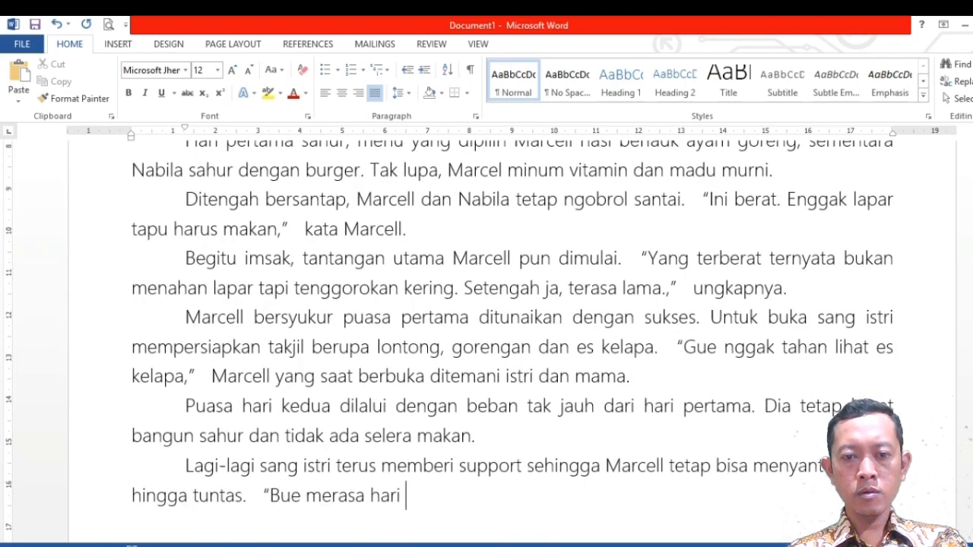
{"action": "type", "text": "kedua tidak seberat hari pertama. Karena "}
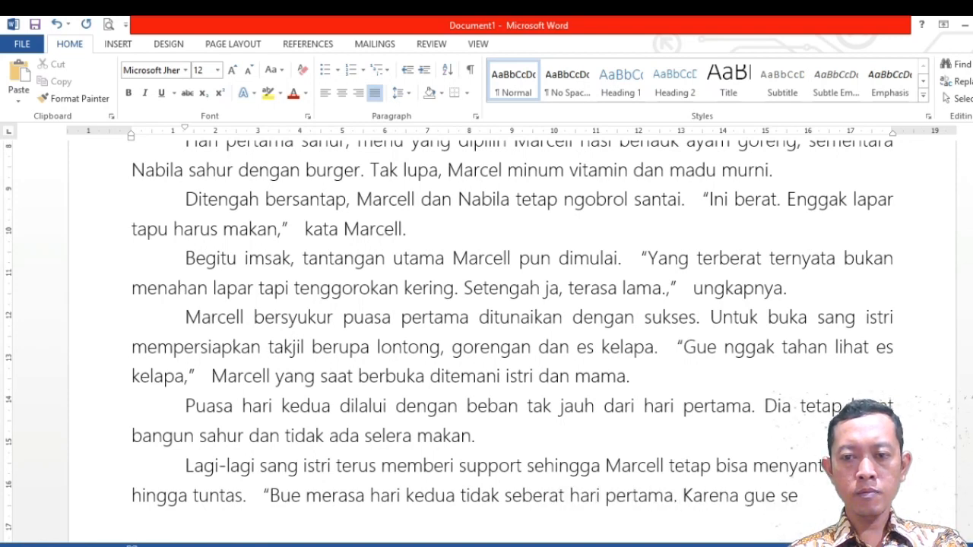
{"action": "type", "text": "gue sudah tahu apa yang mesti gue laku"}
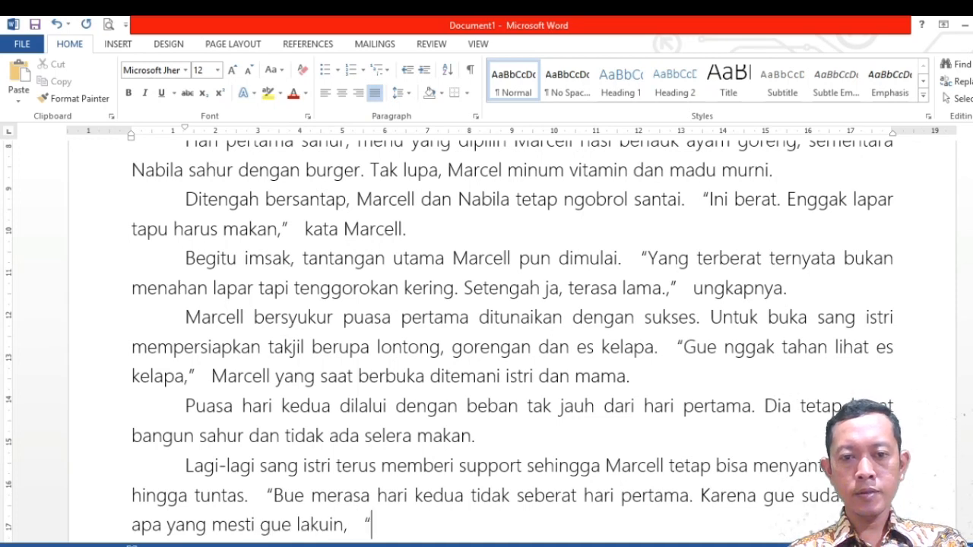
{"action": "type", "text": "in,\"   ungkap Marcell."}
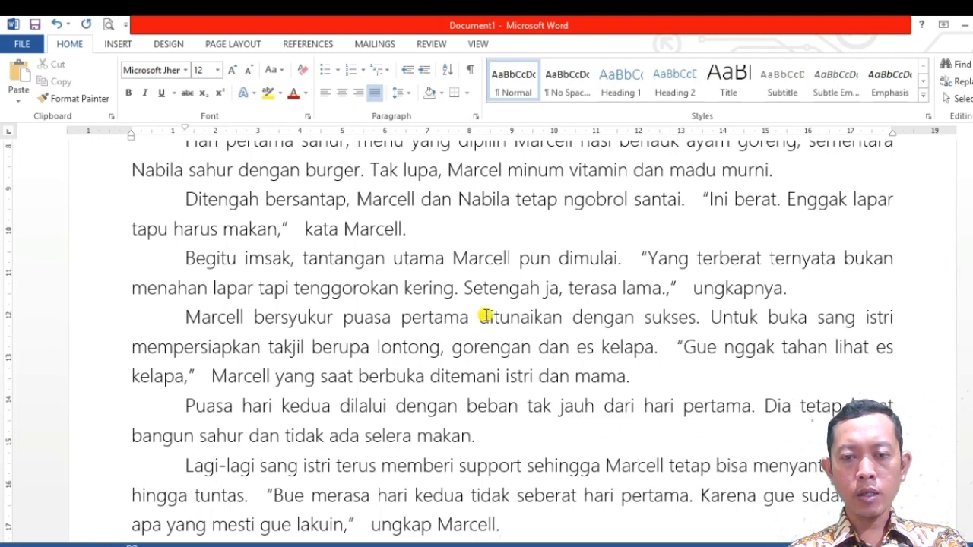
Step: Lay out the whole article, from the title "Tersiksa" through the last paragraph, in three columns
{"action": "scroll", "coordinate": [291, 363], "scroll_direction": "up", "scroll_amount": 2}
{"action": "scroll", "coordinate": [292, 363], "scroll_direction": "up", "scroll_amount": 3}
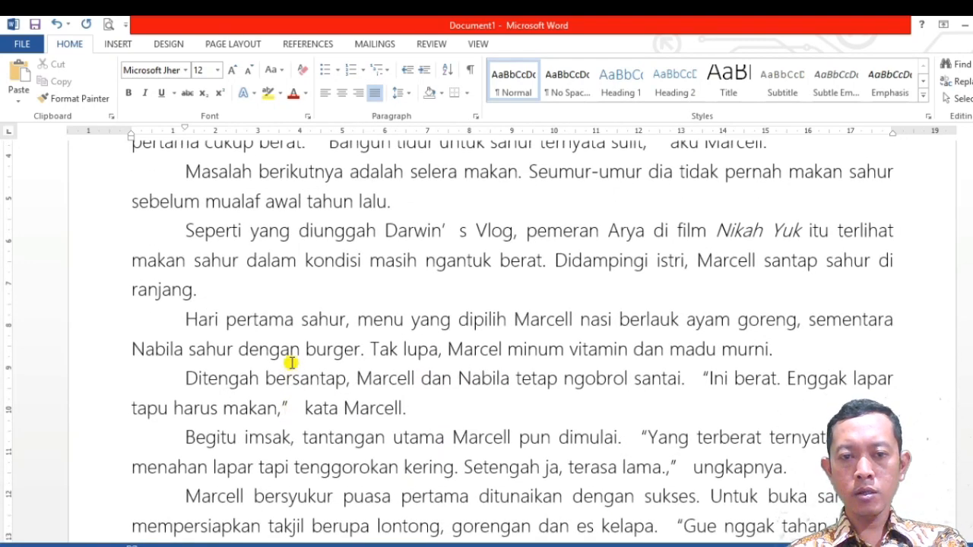
{"action": "scroll", "coordinate": [291, 363], "scroll_direction": "down", "scroll_amount": 8}
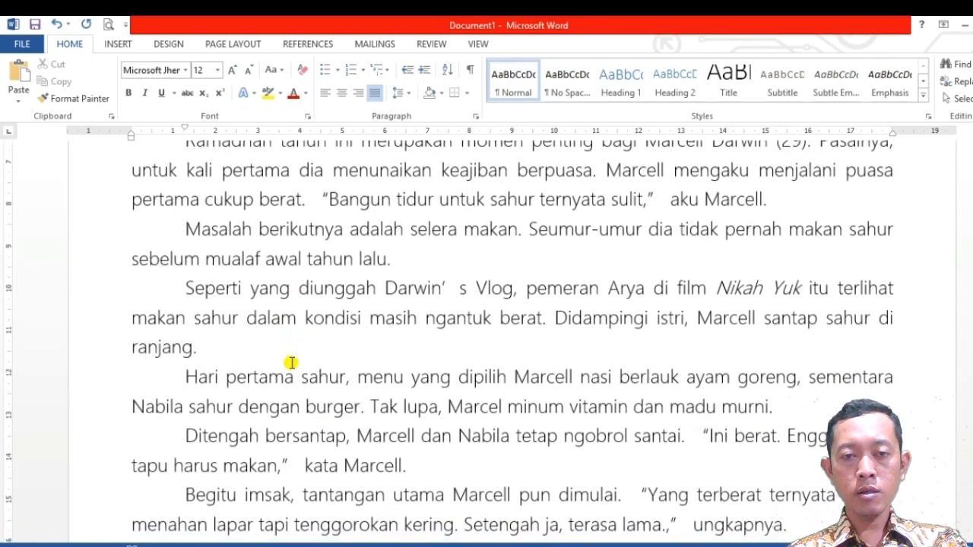
{"action": "scroll", "coordinate": [291, 366], "scroll_direction": "up", "scroll_amount": 8}
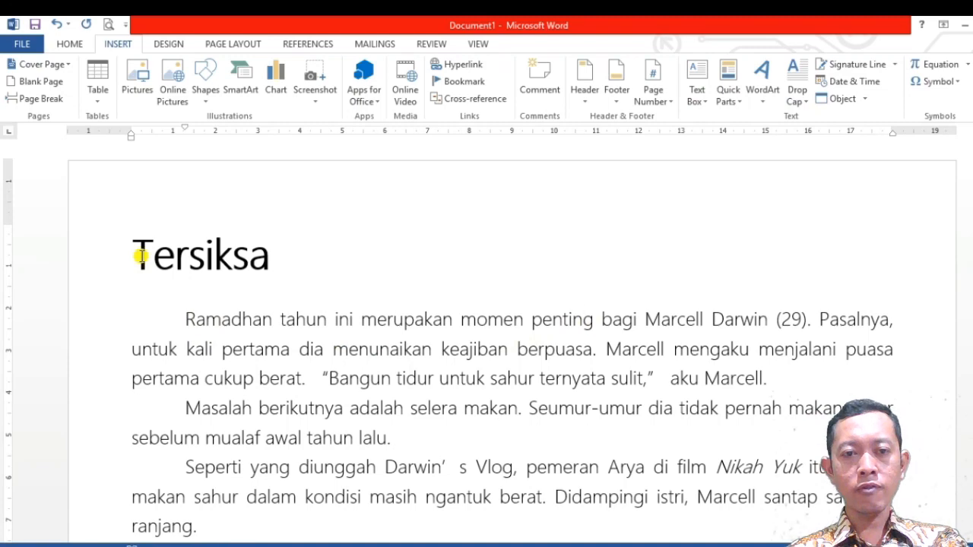
{"action": "left_click_drag", "start_coordinate": [140, 256], "coordinate": [478, 406]}
{"action": "scroll", "coordinate": [367, 377], "scroll_direction": "up", "scroll_amount": 6}
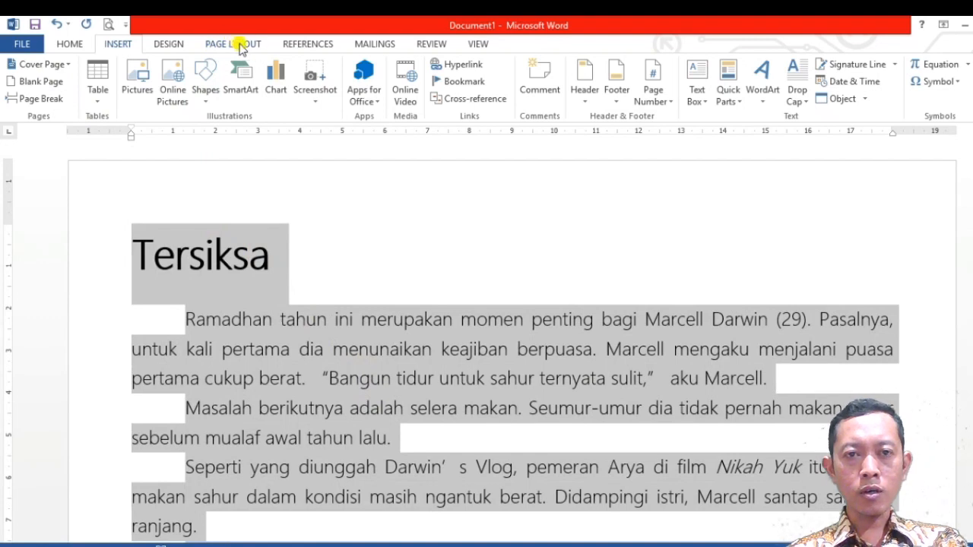
{"action": "left_click", "coordinate": [240, 44]}
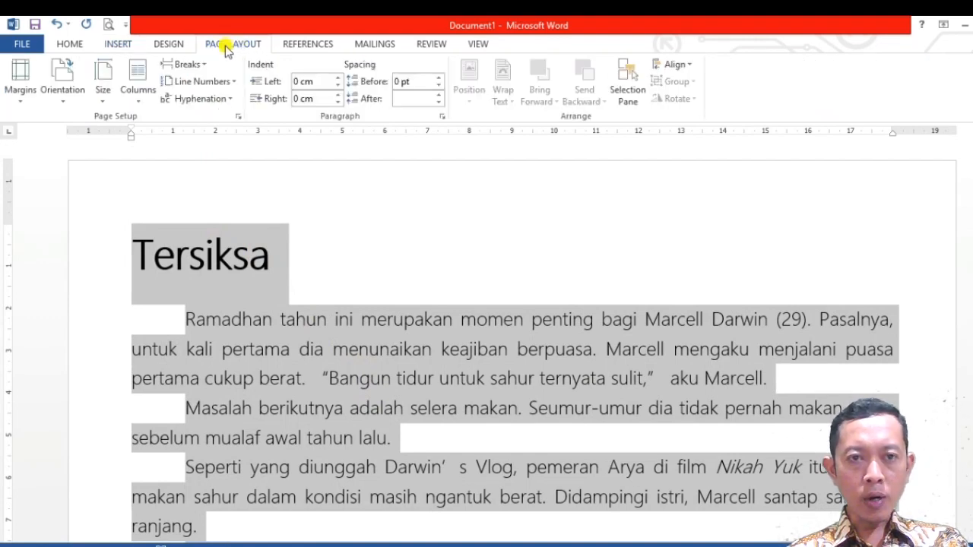
{"action": "left_click", "coordinate": [140, 99]}
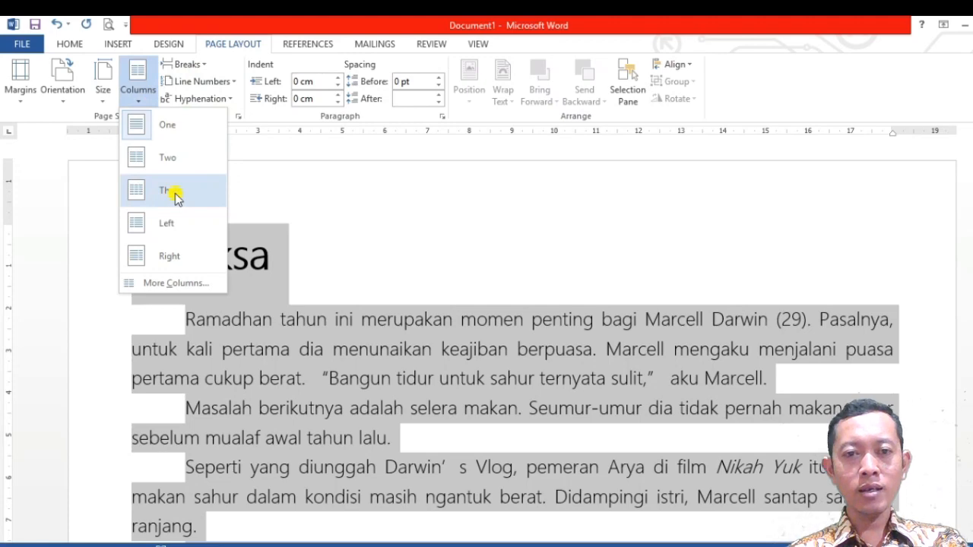
{"action": "left_click", "coordinate": [210, 23]}
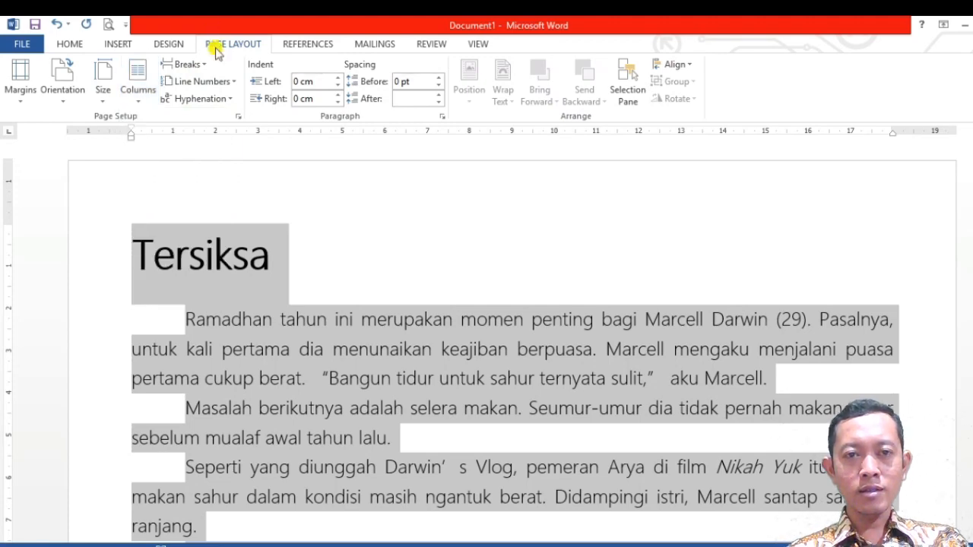
{"action": "scroll", "coordinate": [315, 328], "scroll_direction": "down", "scroll_amount": 6}
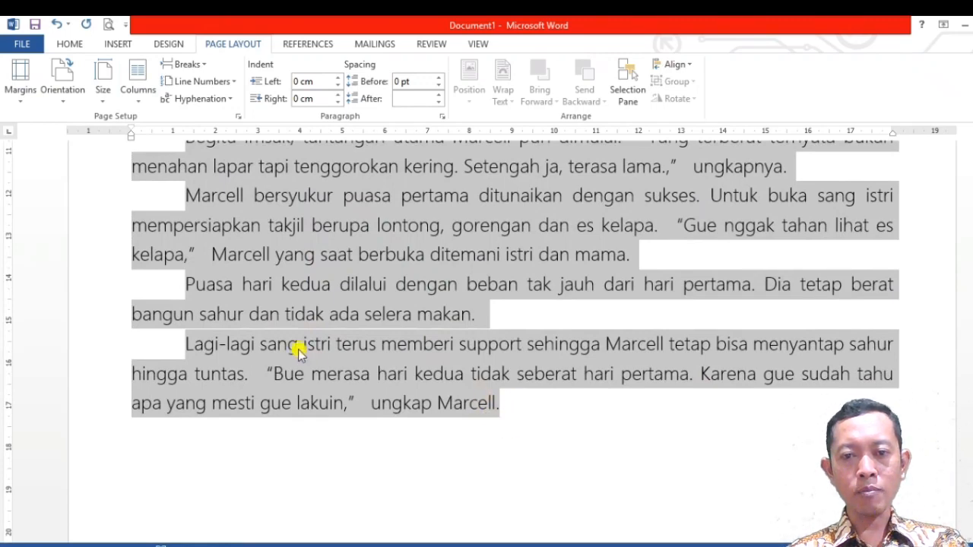
{"action": "scroll", "coordinate": [299, 352], "scroll_direction": "up", "scroll_amount": 10}
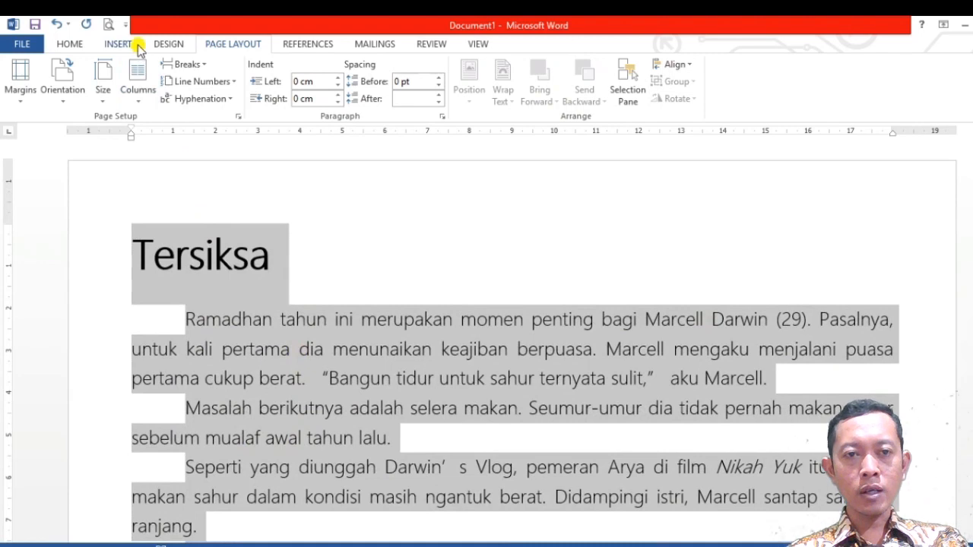
{"action": "left_click", "coordinate": [143, 107]}
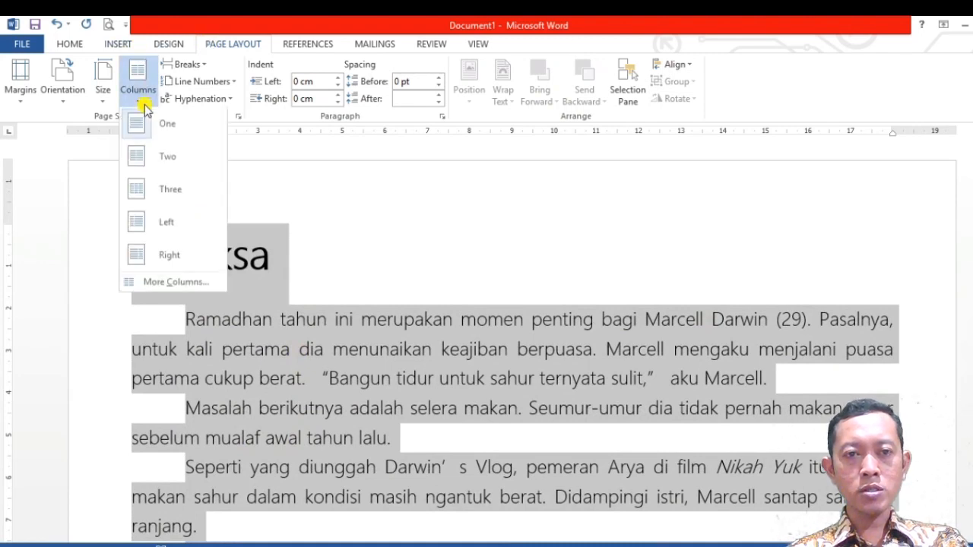
{"action": "left_click", "coordinate": [144, 189]}
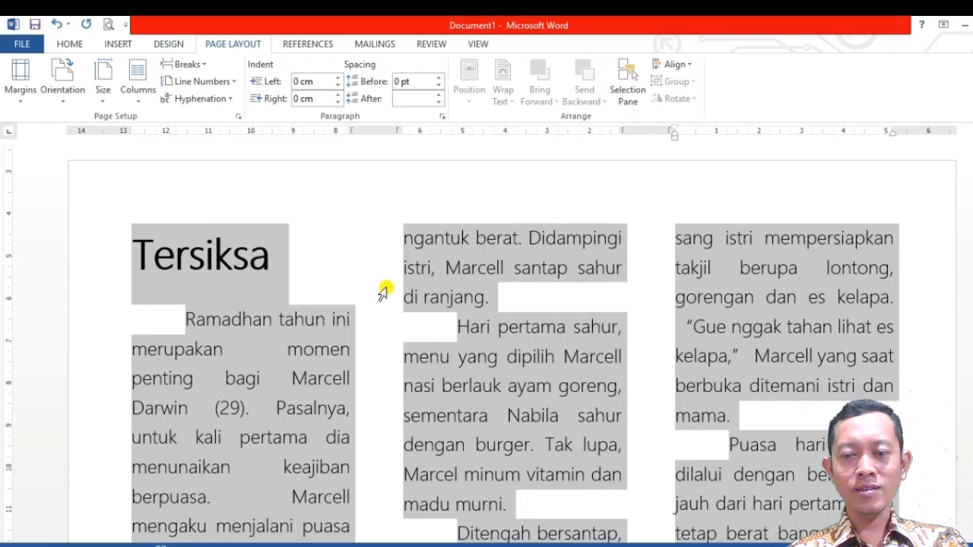
Step: Turn the letter "R" of "Ramadhan" at the start of the first paragraph into a Dropped drop cap
{"action": "scroll", "coordinate": [384, 294], "scroll_direction": "down", "scroll_amount": 6}
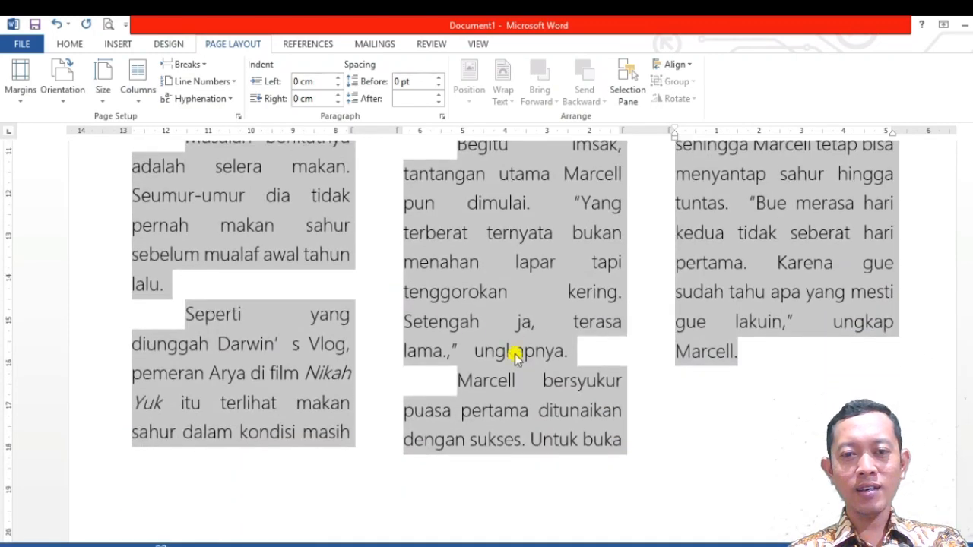
{"action": "scroll", "coordinate": [444, 356], "scroll_direction": "up", "scroll_amount": 2}
{"action": "scroll", "coordinate": [444, 356], "scroll_direction": "up", "scroll_amount": 4}
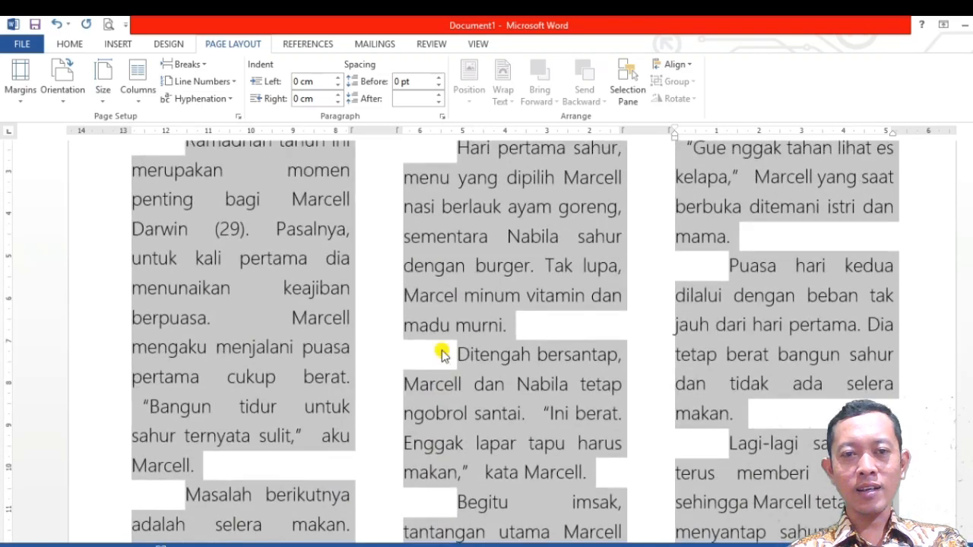
{"action": "left_click", "coordinate": [444, 356]}
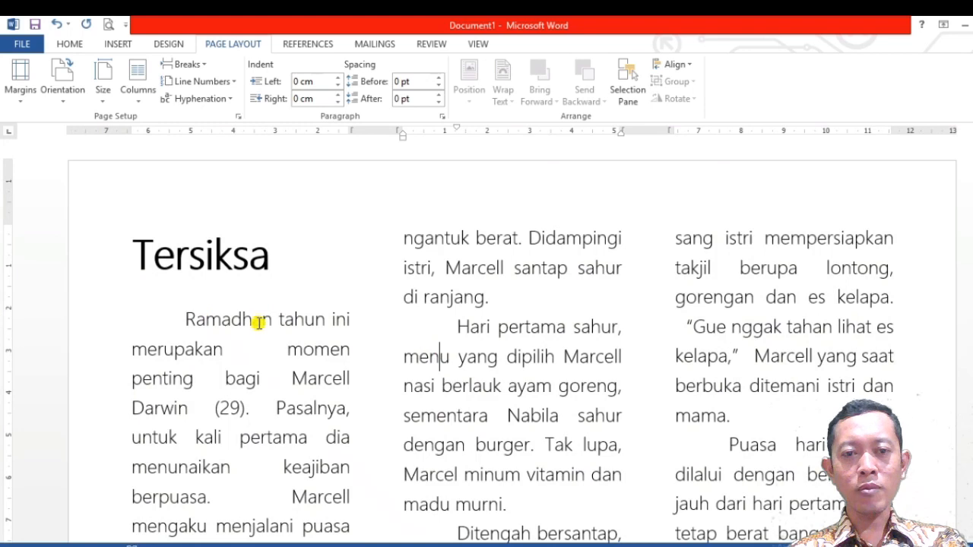
{"action": "left_click_drag", "start_coordinate": [185, 319], "coordinate": [195, 319]}
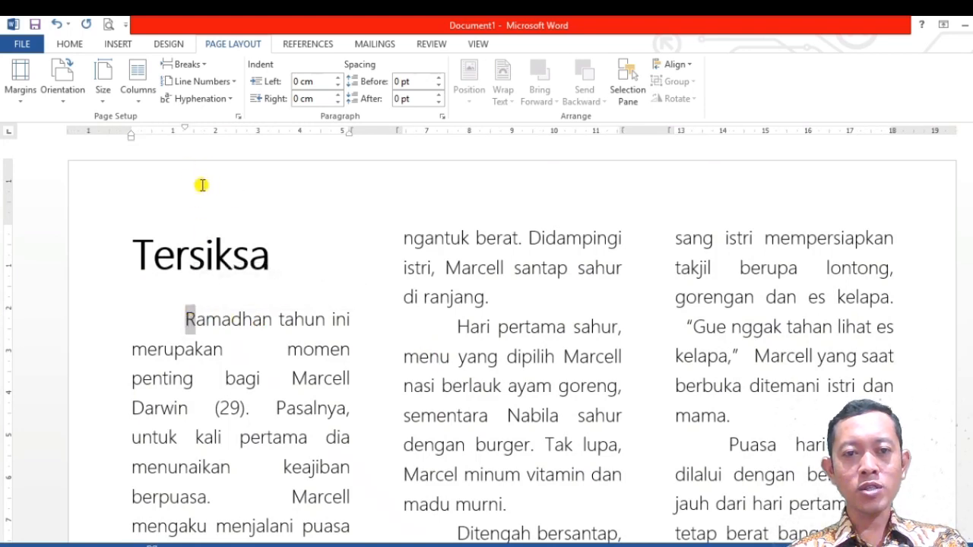
{"action": "left_click", "coordinate": [122, 44]}
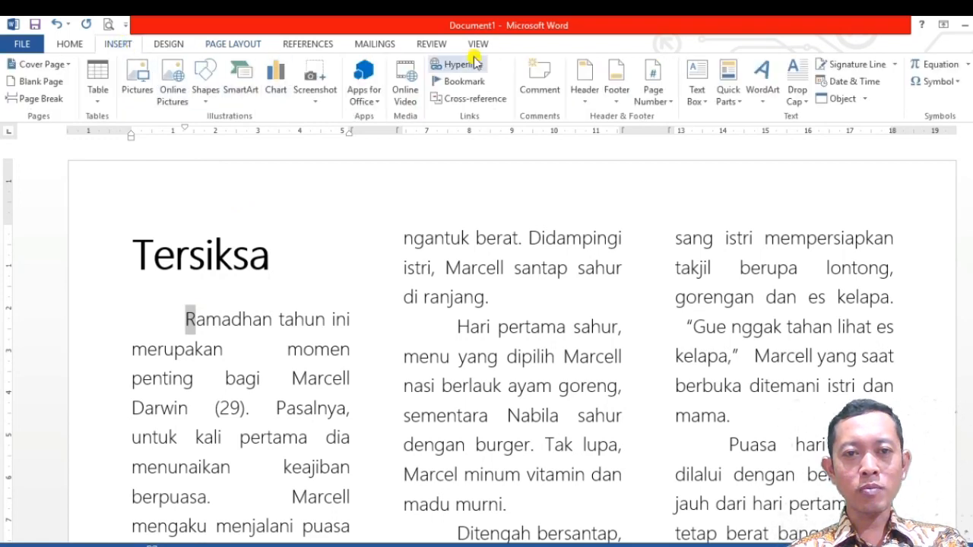
{"action": "left_click", "coordinate": [807, 107]}
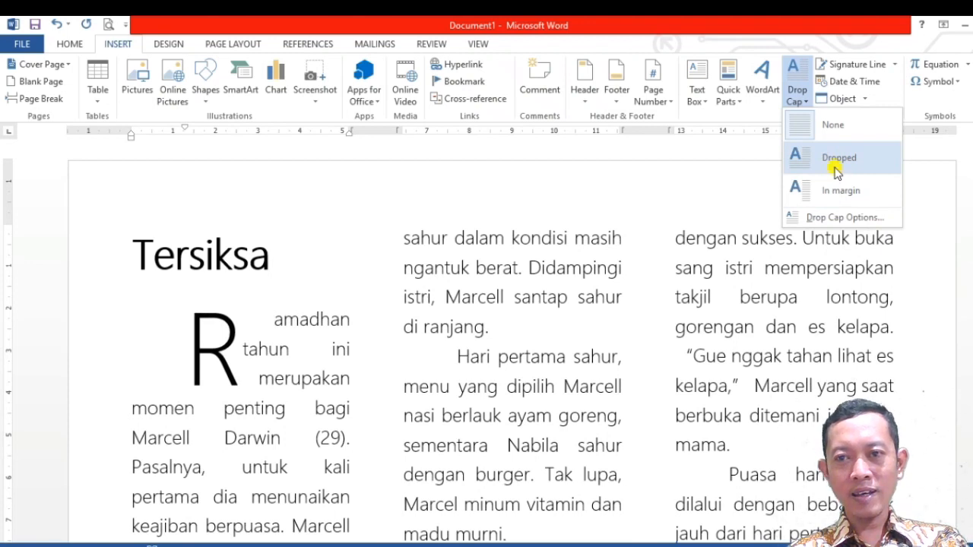
{"action": "left_click", "coordinate": [836, 169]}
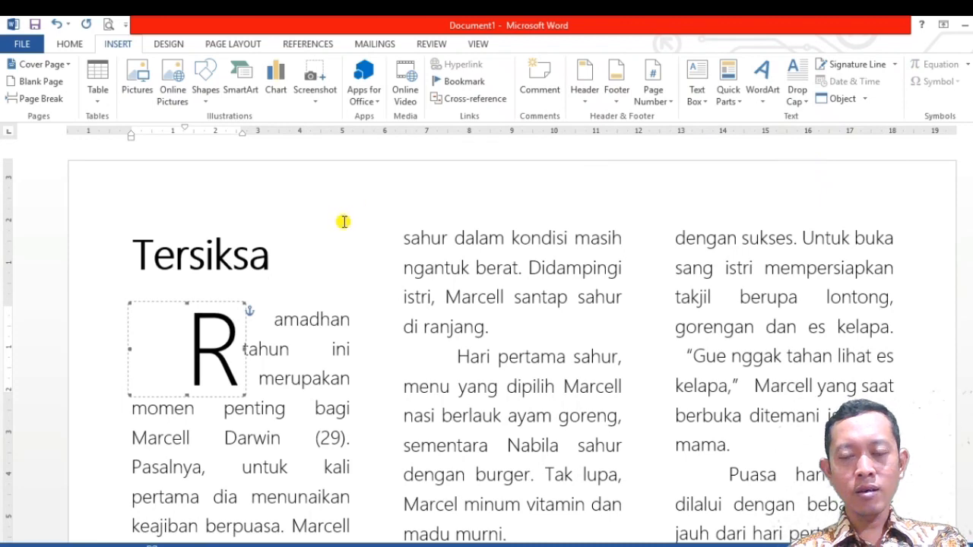
Step: Remove the first-line indent from the drop cap "R" by setting its special indentation to (none)
{"action": "scroll", "coordinate": [319, 274], "scroll_direction": "down", "scroll_amount": 3}
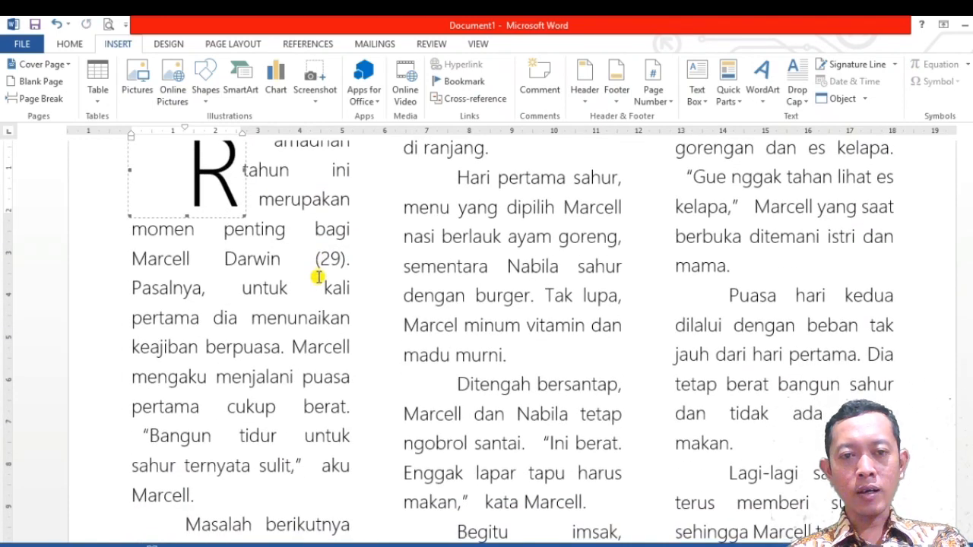
{"action": "scroll", "coordinate": [285, 259], "scroll_direction": "up", "scroll_amount": 3}
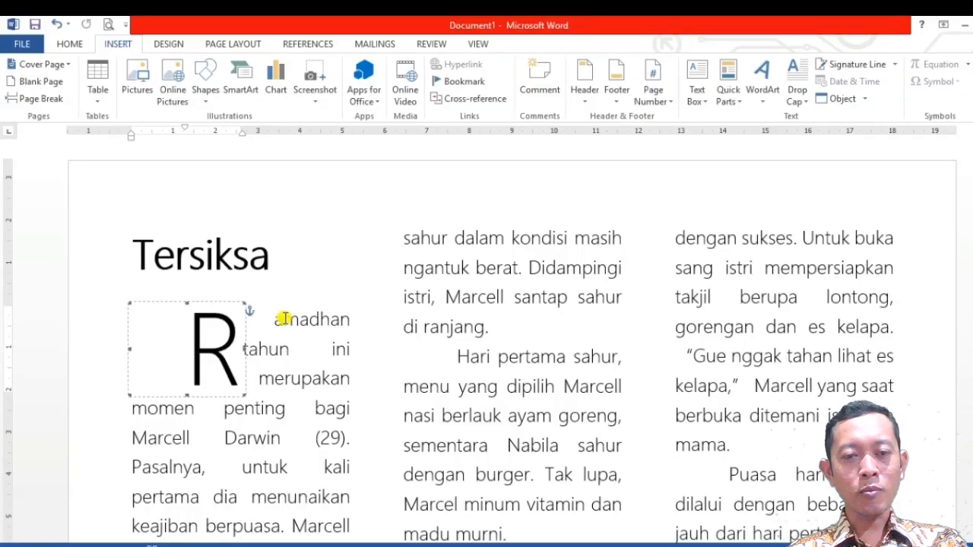
{"action": "left_click", "coordinate": [70, 44]}
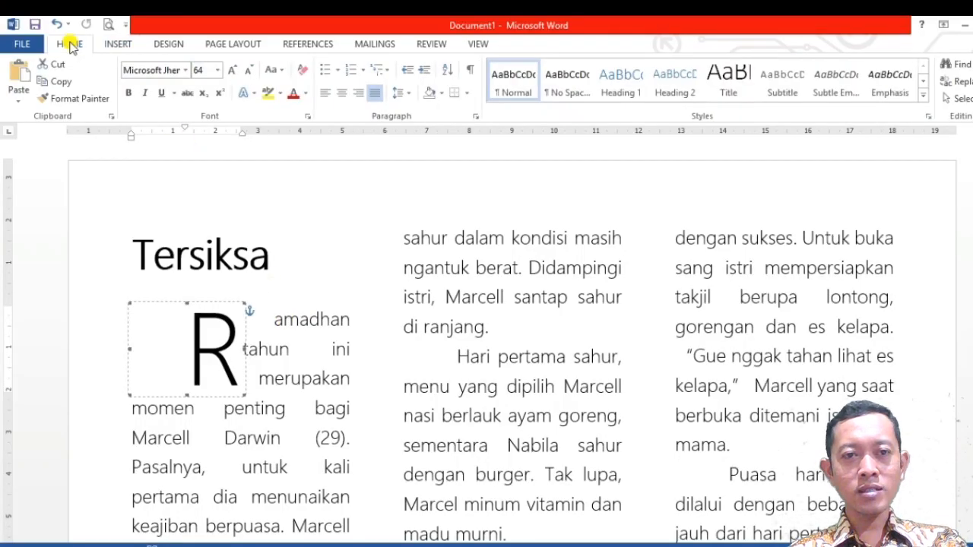
{"action": "left_click", "coordinate": [475, 116]}
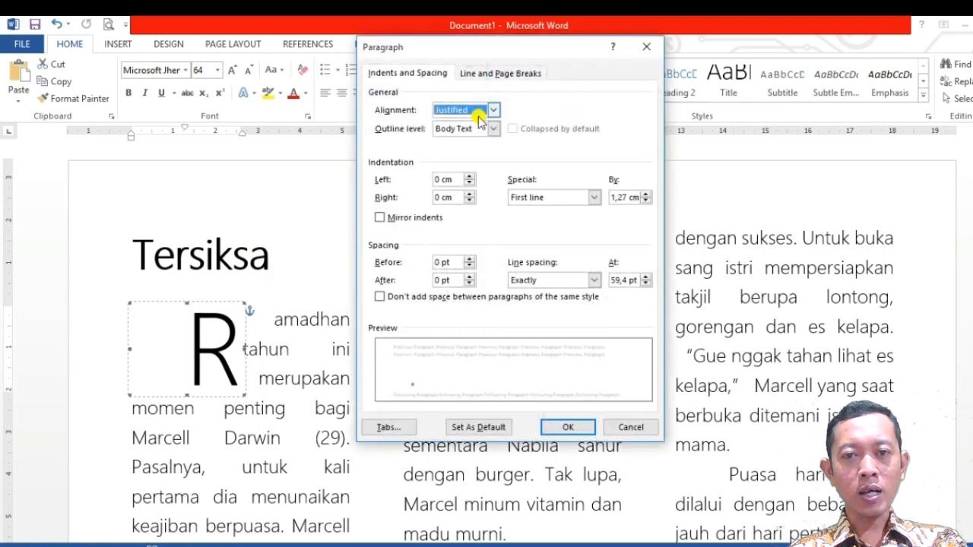
{"action": "left_click", "coordinate": [595, 198]}
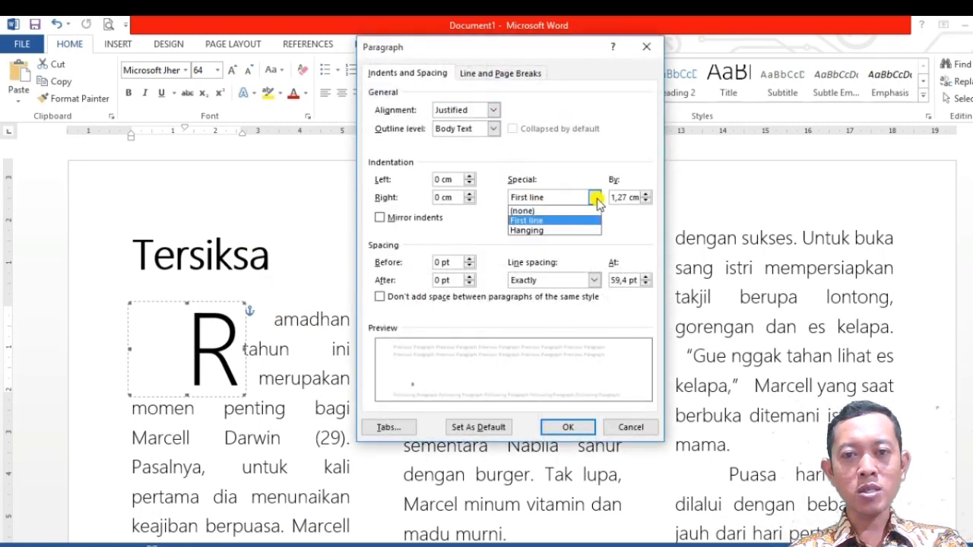
{"action": "left_click", "coordinate": [584, 208]}
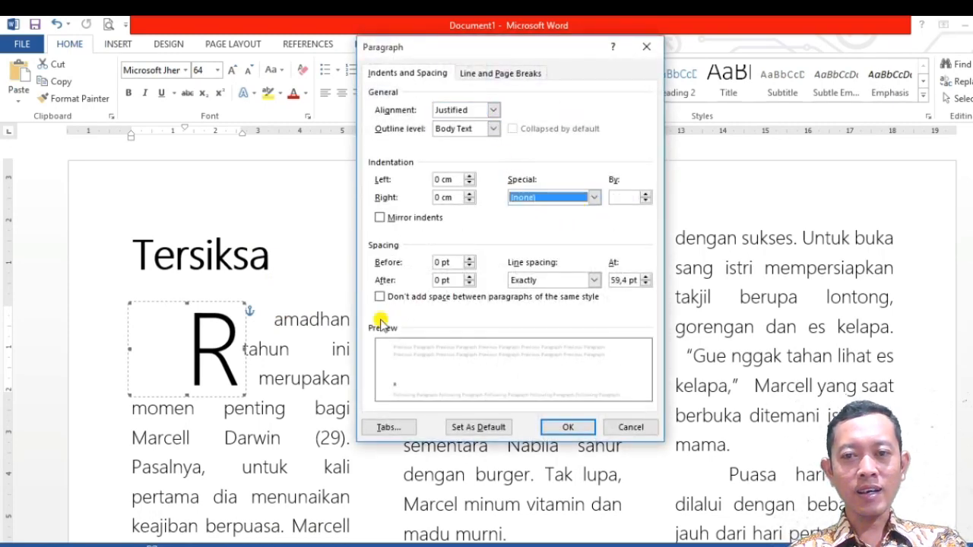
{"action": "left_click", "coordinate": [569, 427]}
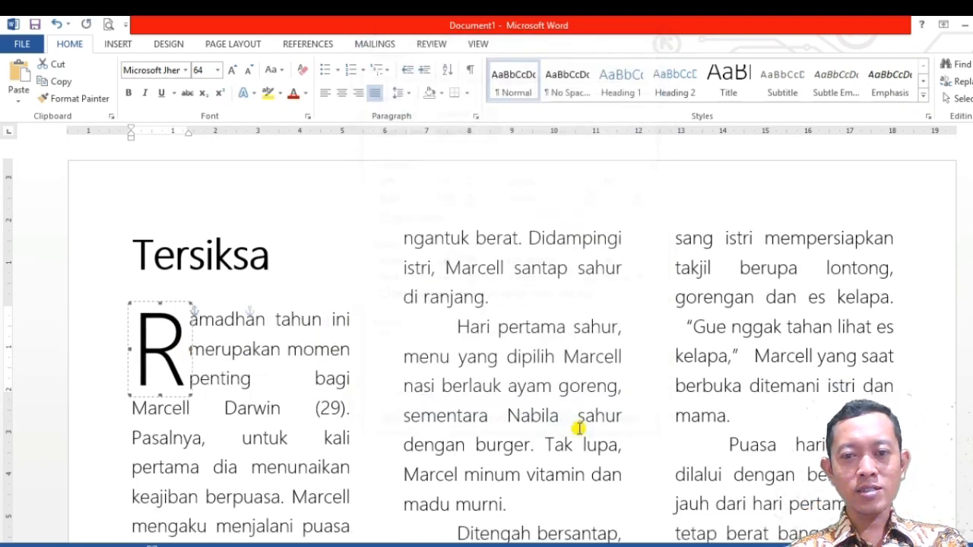
{"action": "scroll", "coordinate": [304, 390], "scroll_direction": "down", "scroll_amount": 2}
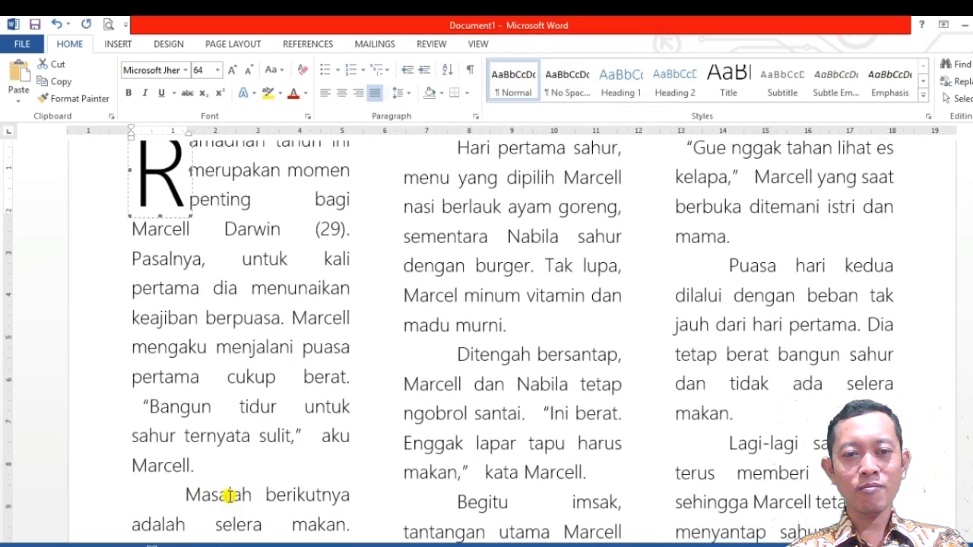
{"action": "scroll", "coordinate": [239, 335], "scroll_direction": "up", "scroll_amount": 2}
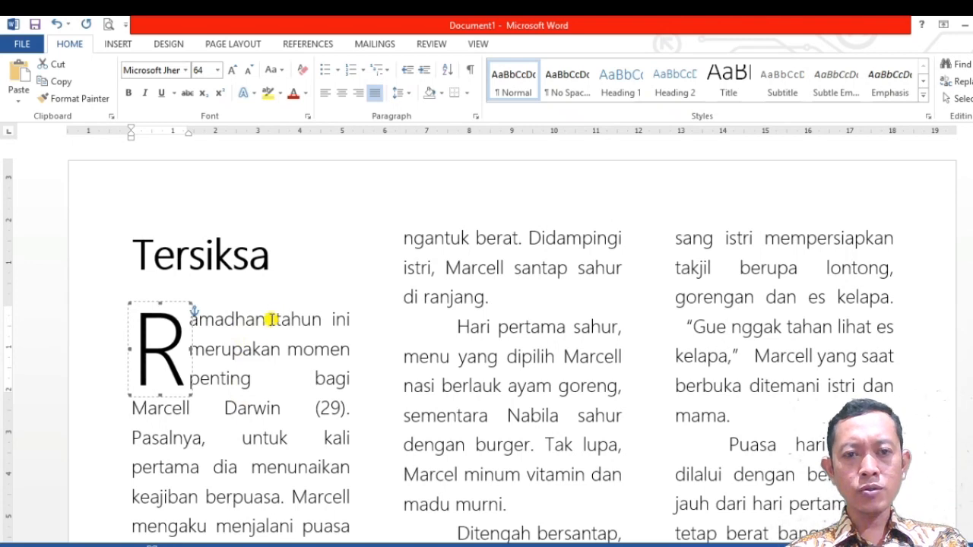
{"action": "left_click", "coordinate": [222, 347]}
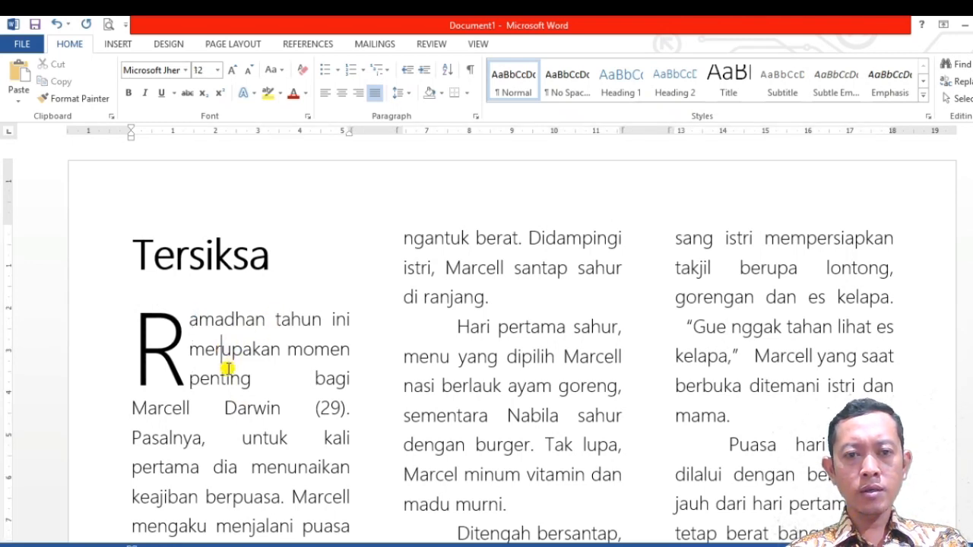
{"action": "scroll", "coordinate": [227, 369], "scroll_direction": "down", "scroll_amount": 3}
{"action": "scroll", "coordinate": [228, 368], "scroll_direction": "up", "scroll_amount": 3}
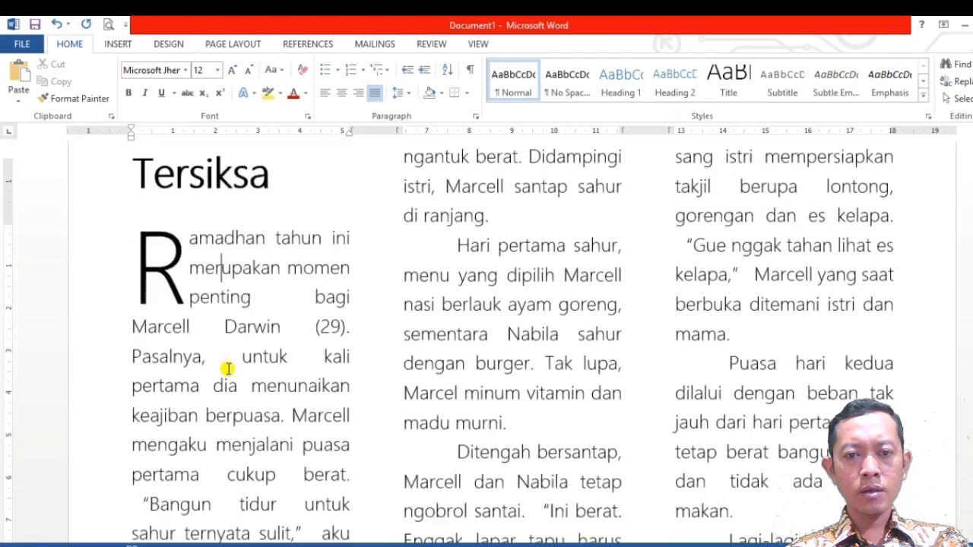
{"action": "scroll", "coordinate": [273, 377], "scroll_direction": "down", "scroll_amount": 9}
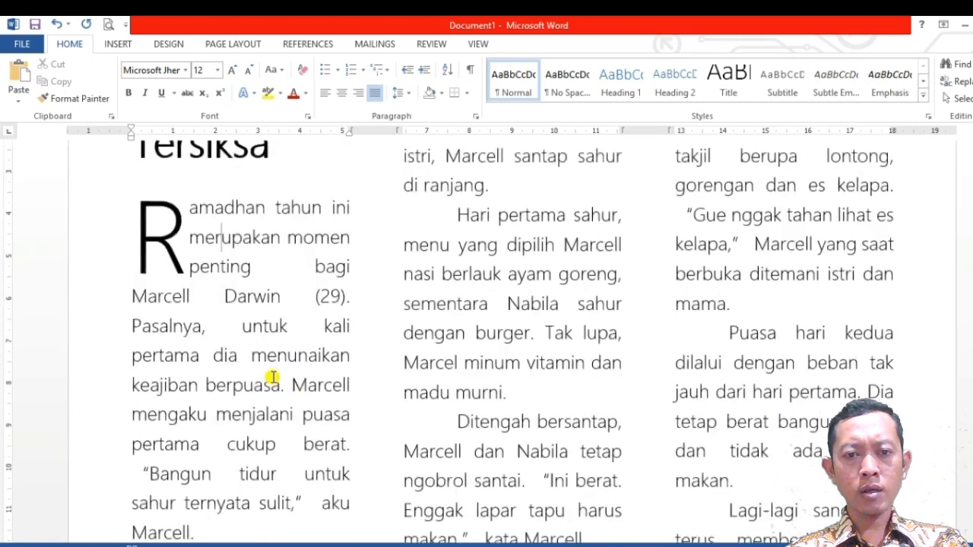
{"action": "scroll", "coordinate": [272, 377], "scroll_direction": "up", "scroll_amount": 9}
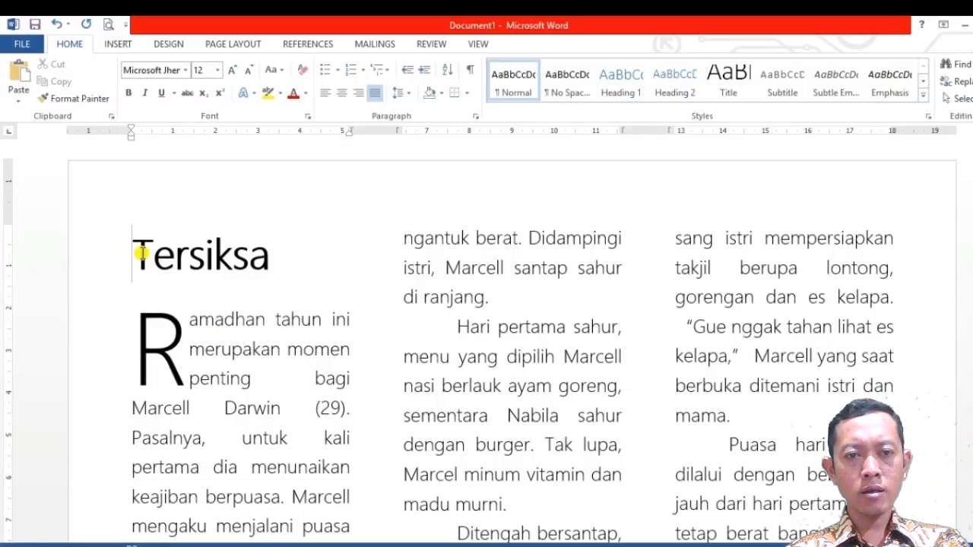
Step: Set the font size of the title "Tersiksa" to 40, trying 44 and 42 on the way
{"action": "left_click_drag", "start_coordinate": [142, 254], "coordinate": [276, 265]}
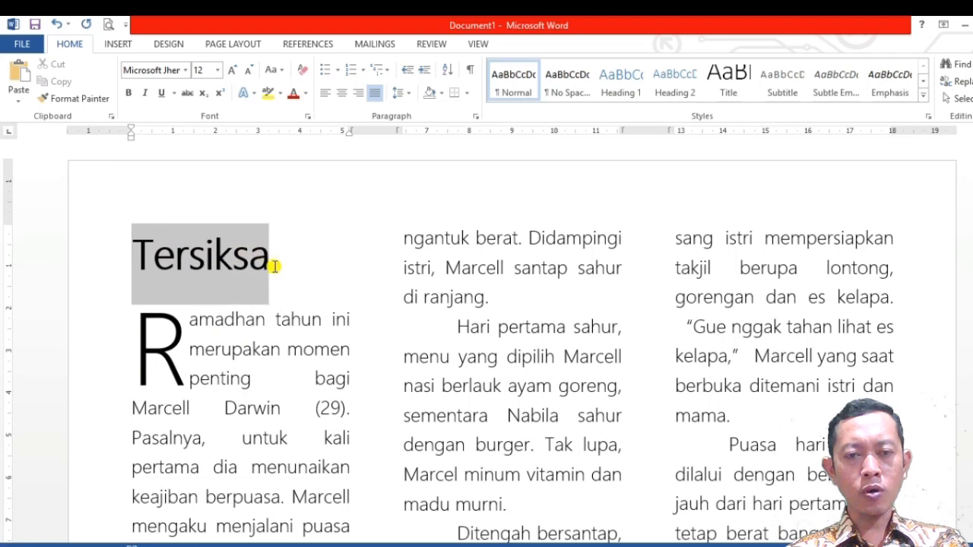
{"action": "left_click", "coordinate": [218, 70]}
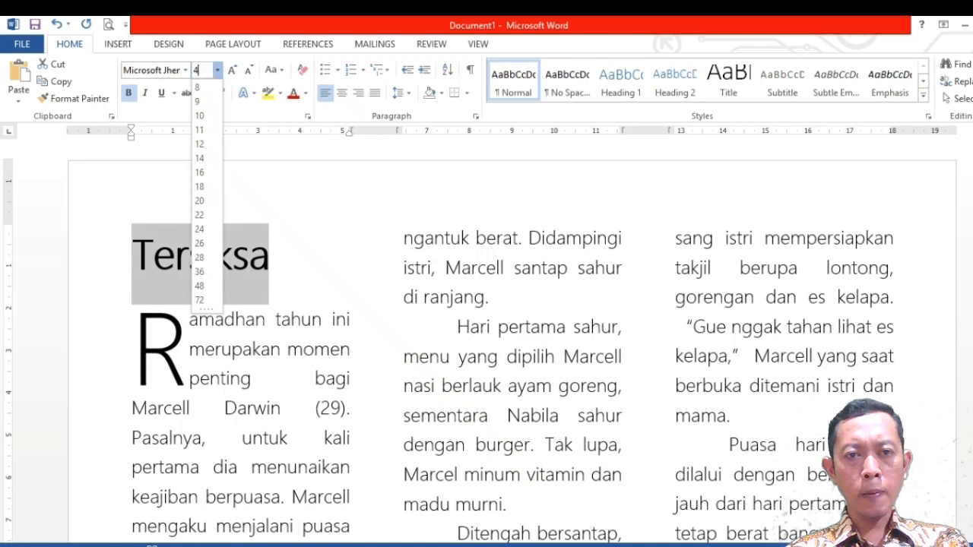
{"action": "key", "text": "Return"}
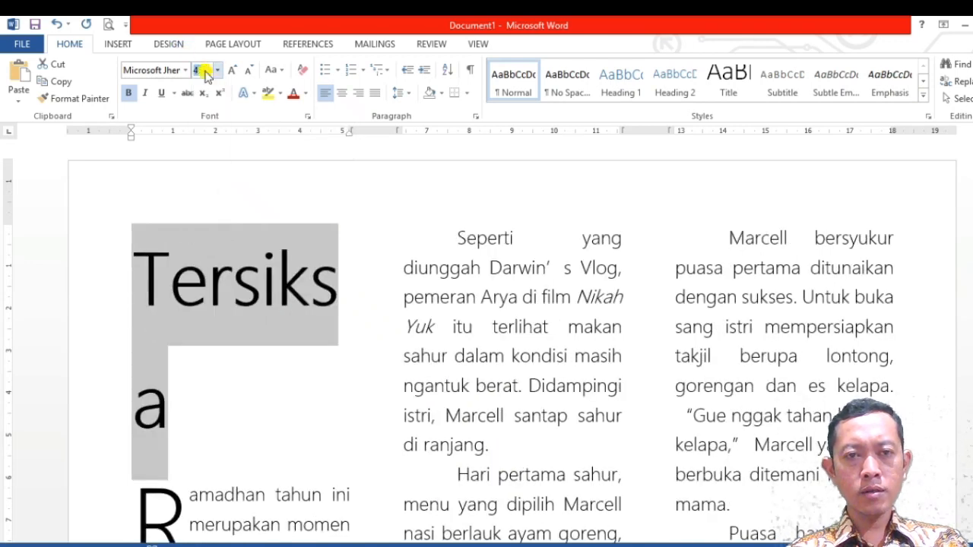
{"action": "left_click_drag", "start_coordinate": [209, 70], "coordinate": [193, 71]}
{"action": "type", "text": "44"}
{"action": "key", "text": "Return"}
{"action": "left_click", "coordinate": [208, 66]}
{"action": "type", "text": "42"}
{"action": "key", "text": "Return"}
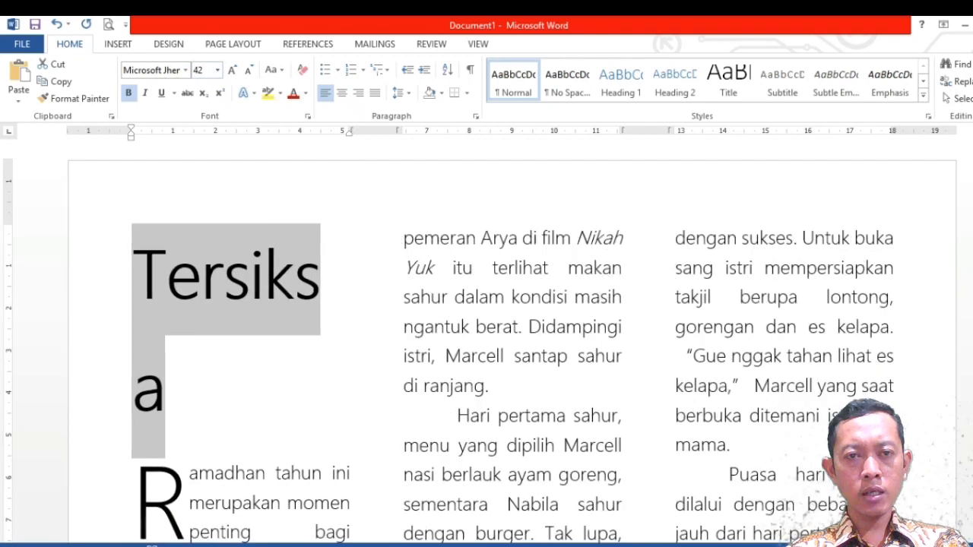
{"action": "left_click", "coordinate": [201, 72]}
{"action": "type", "text": "40"}
{"action": "key", "text": "Return"}
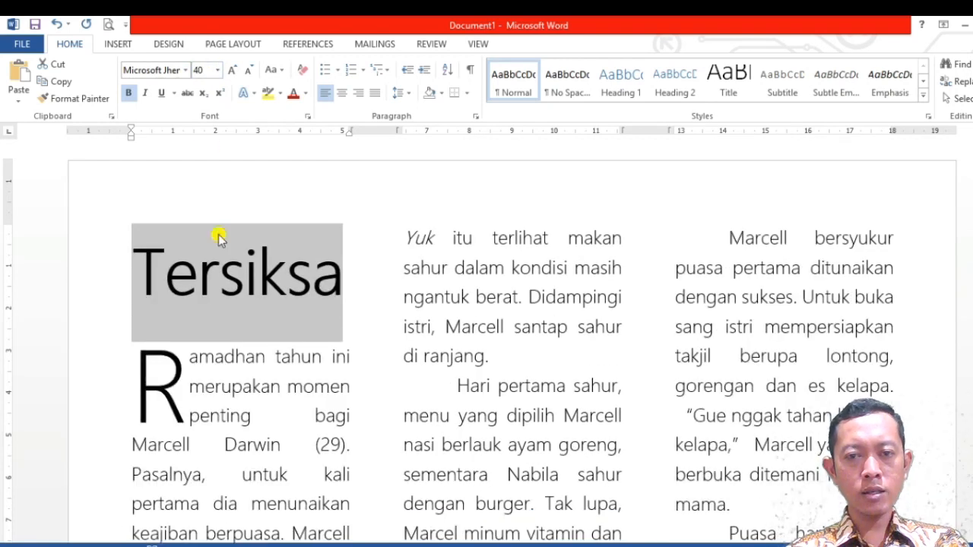
{"action": "left_click", "coordinate": [243, 369]}
Step: Change the font color of the title "Tersiksa" to the darkest orange-brown shade of the theme colors
{"action": "left_click_drag", "start_coordinate": [138, 266], "coordinate": [334, 275]}
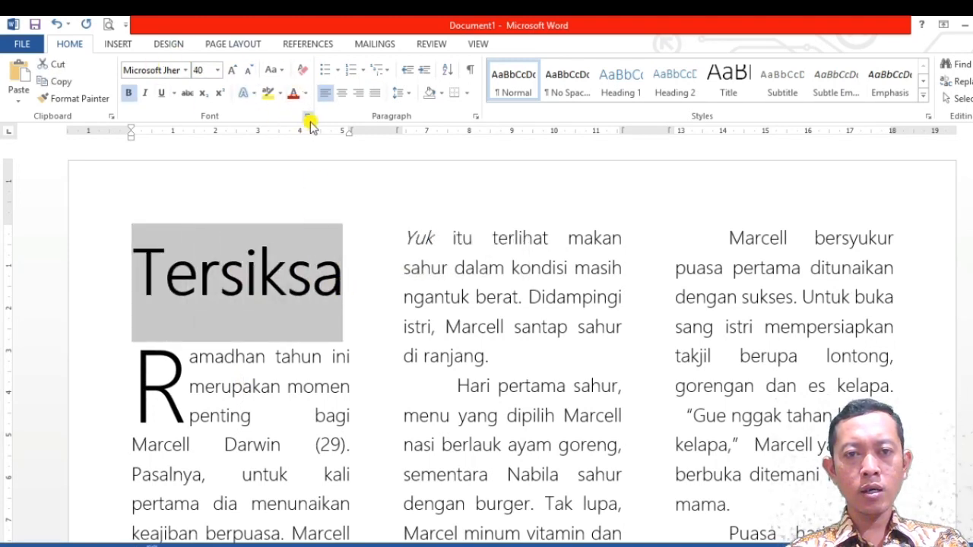
{"action": "left_click", "coordinate": [307, 116]}
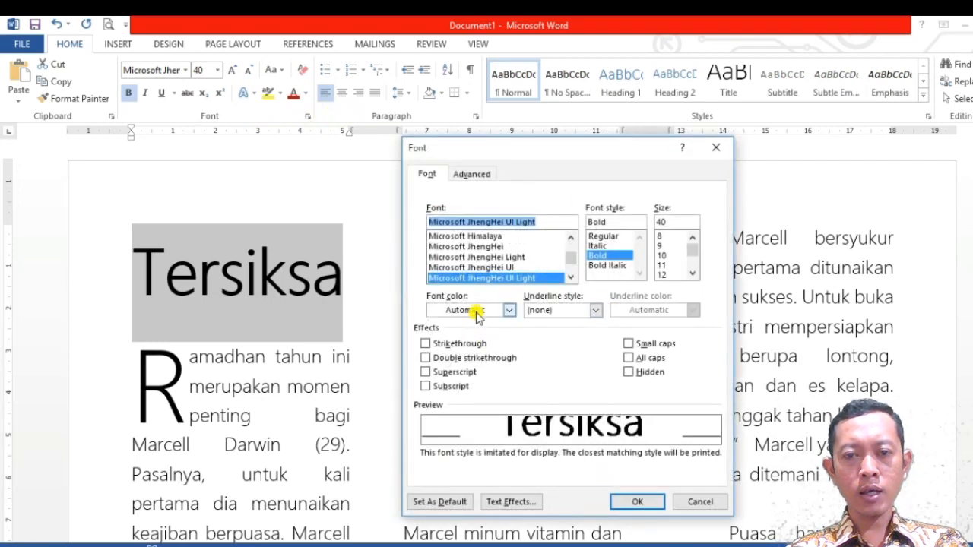
{"action": "left_click", "coordinate": [508, 310]}
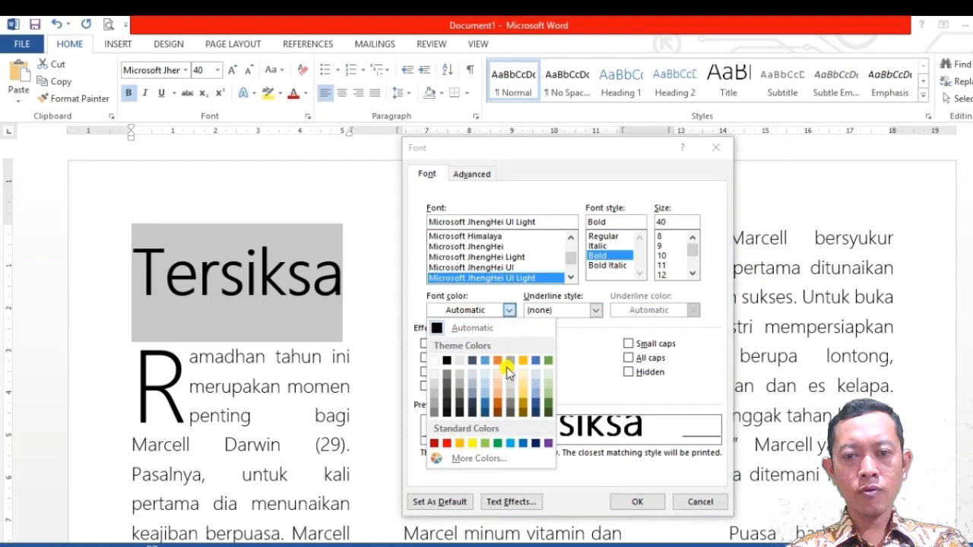
{"action": "left_click", "coordinate": [498, 414]}
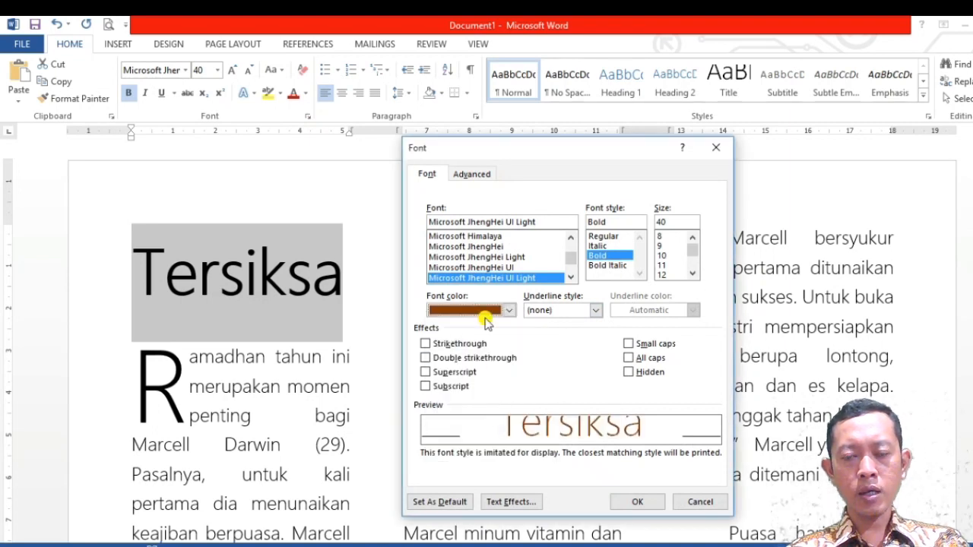
{"action": "left_click", "coordinate": [636, 503]}
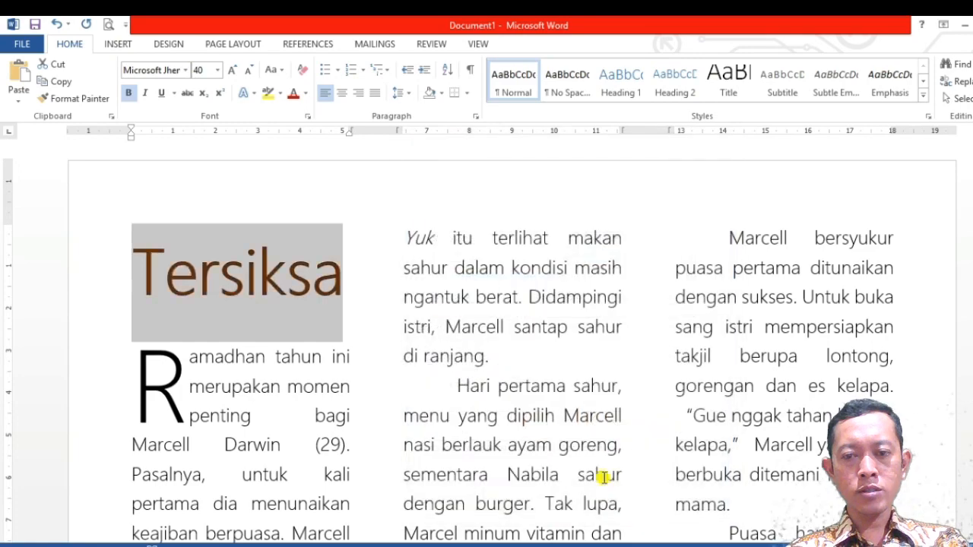
Step: Insert the picture "WhatsApp Image 2020-03-13 at 10.40.55 (1).jpeg" from the "covid 16" folder within the first paragraph
{"action": "left_click", "coordinate": [342, 404]}
{"action": "scroll", "coordinate": [631, 383], "scroll_direction": "down", "scroll_amount": 3}
{"action": "scroll", "coordinate": [631, 382], "scroll_direction": "down", "scroll_amount": 5}
{"action": "scroll", "coordinate": [631, 382], "scroll_direction": "up", "scroll_amount": 8}
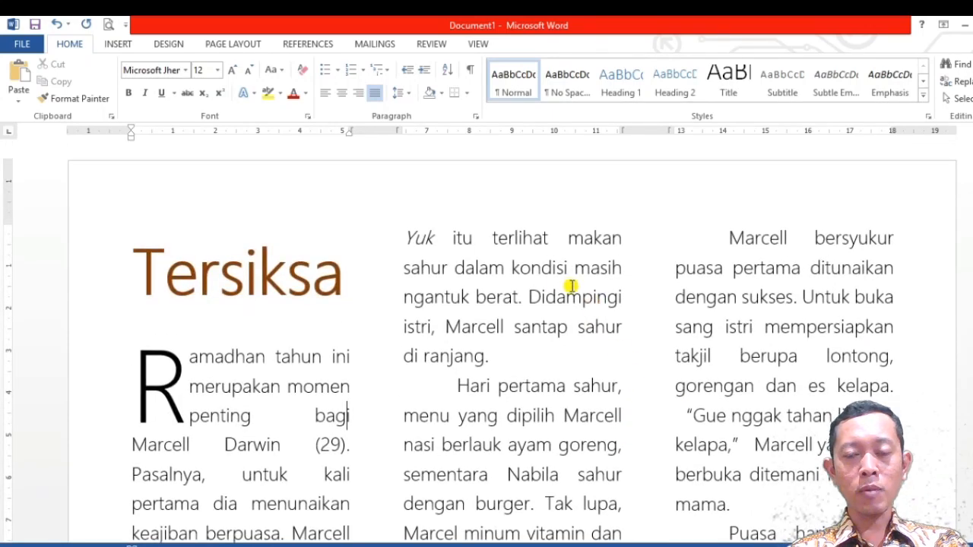
{"action": "left_click", "coordinate": [118, 45]}
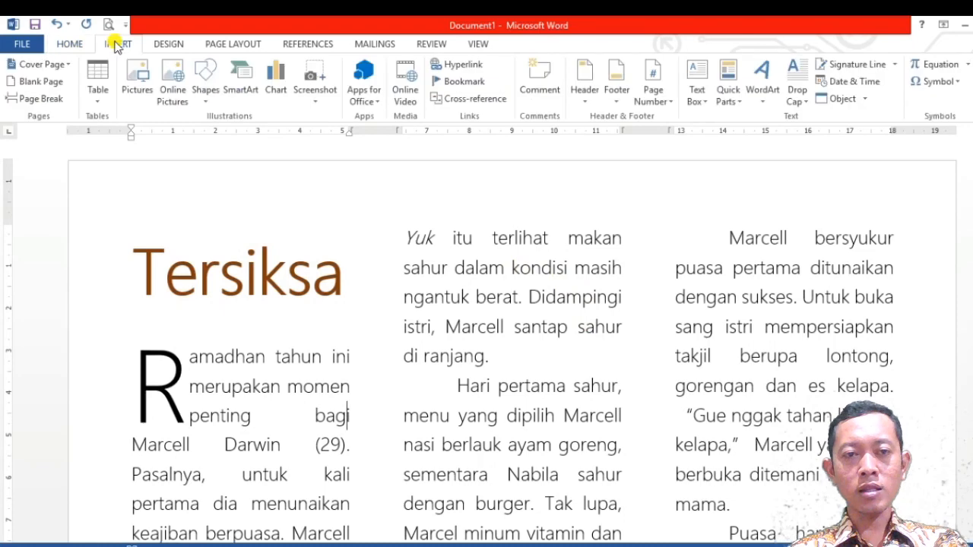
{"action": "left_click", "coordinate": [137, 89]}
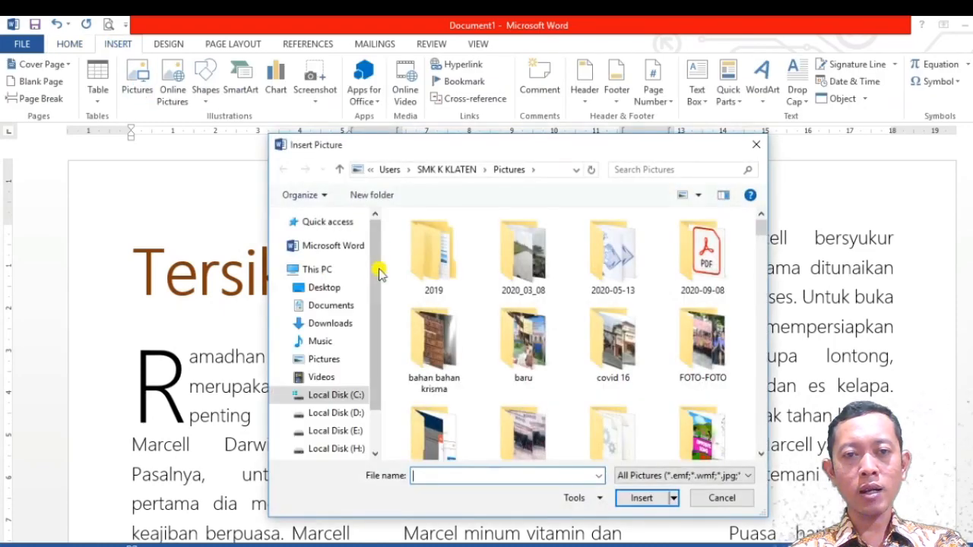
{"action": "left_click", "coordinate": [351, 358]}
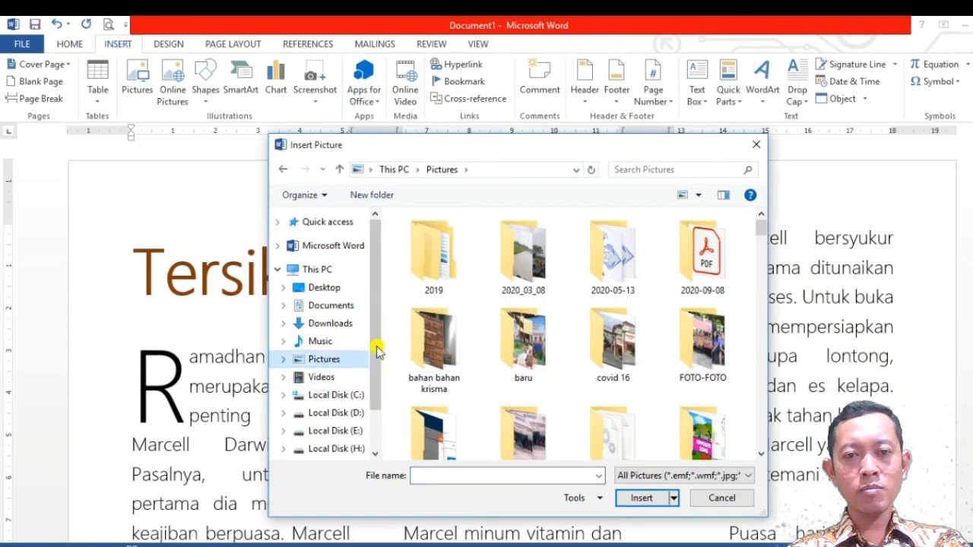
{"action": "left_click", "coordinate": [728, 436]}
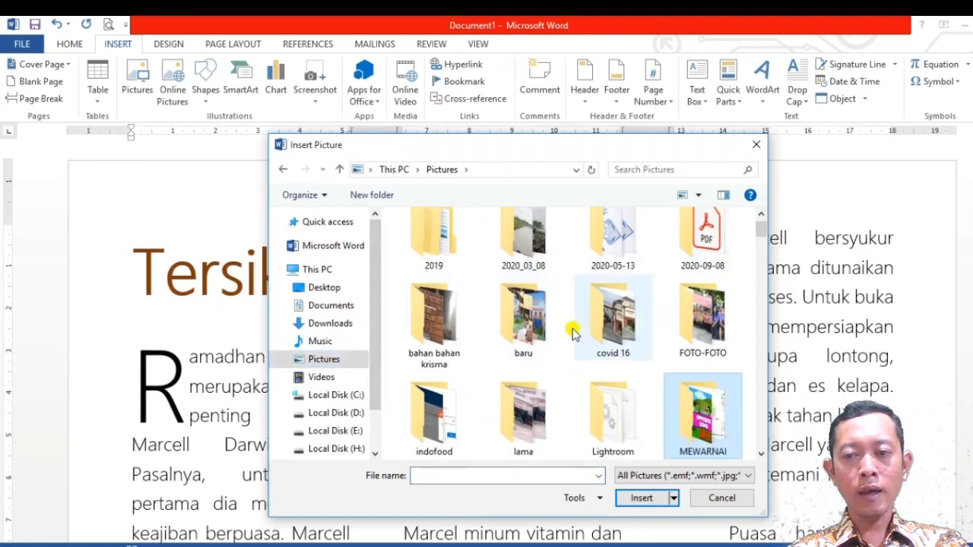
{"action": "double_click", "coordinate": [608, 331]}
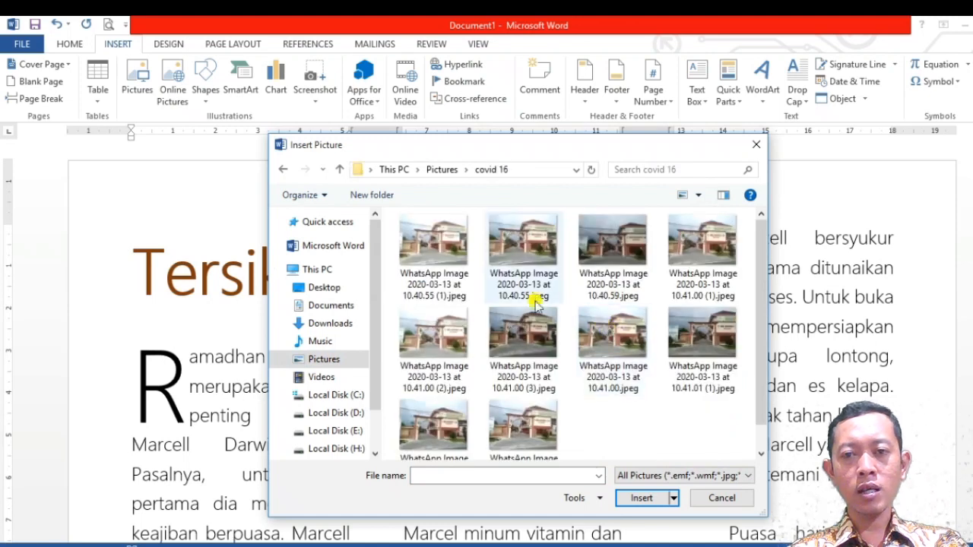
{"action": "left_click", "coordinate": [452, 263]}
{"action": "left_click", "coordinate": [644, 498]}
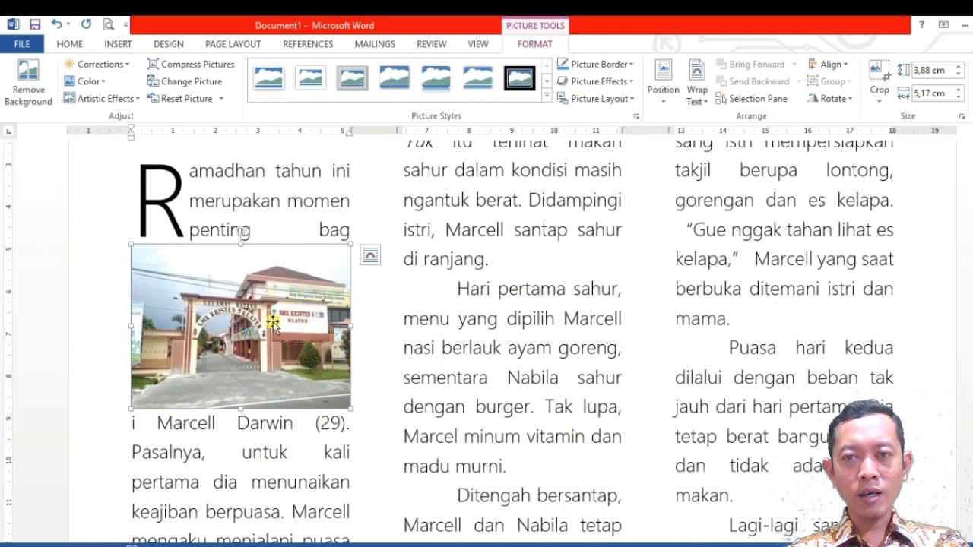
Step: Set the inserted picture's text wrapping to Square and move it into the middle column
{"action": "left_click", "coordinate": [704, 107]}
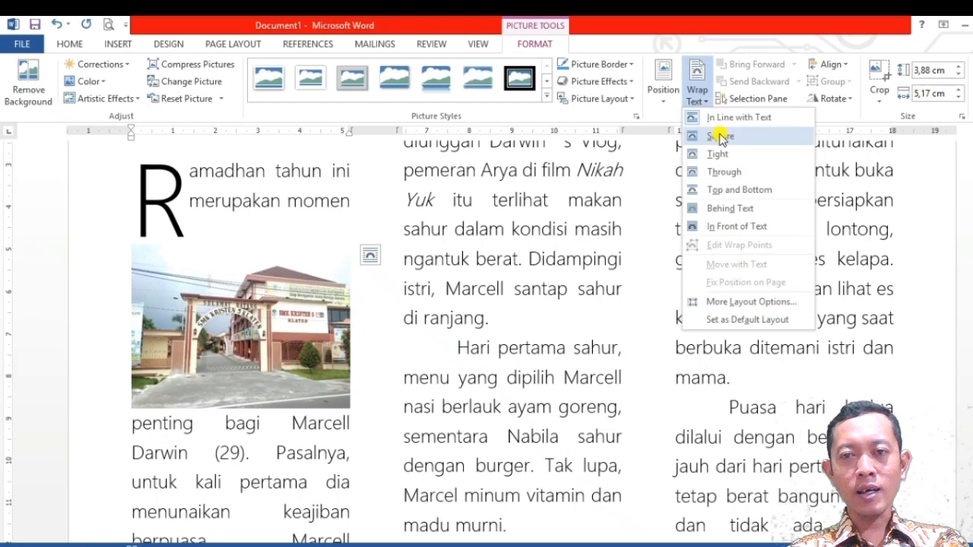
{"action": "left_click", "coordinate": [720, 136]}
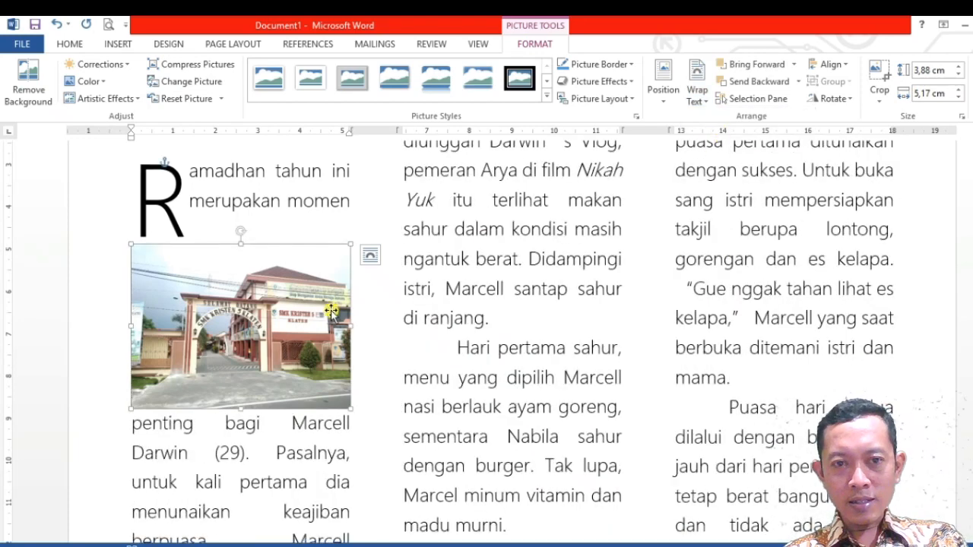
{"action": "left_click_drag", "start_coordinate": [395, 294], "coordinate": [623, 228]}
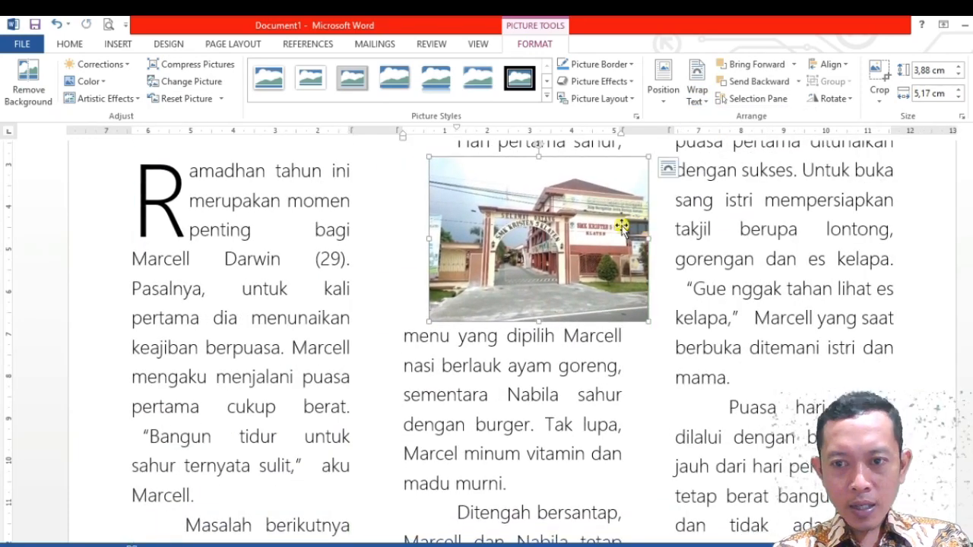
Step: Move the picture to the top of the middle column and enlarge it to about 8.3 × 11 cm, spanning the second and third columns
{"action": "scroll", "coordinate": [487, 334], "scroll_direction": "up", "scroll_amount": 3}
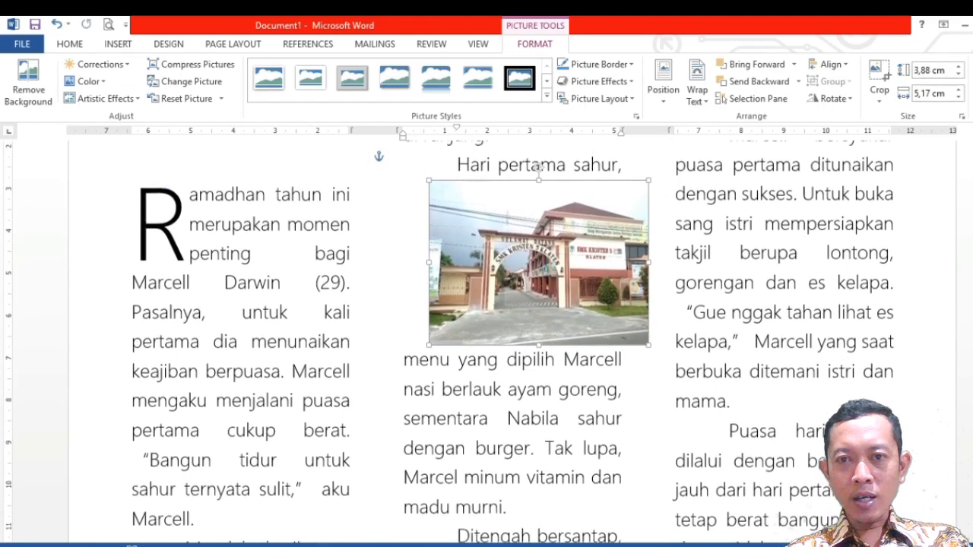
{"action": "scroll", "coordinate": [487, 334], "scroll_direction": "up", "scroll_amount": 3}
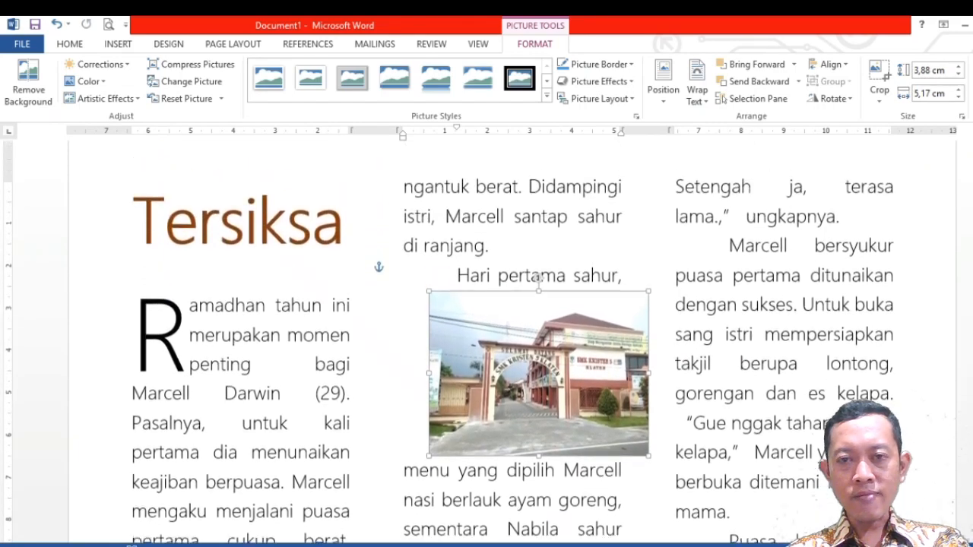
{"action": "left_click_drag", "start_coordinate": [606, 367], "coordinate": [591, 272]}
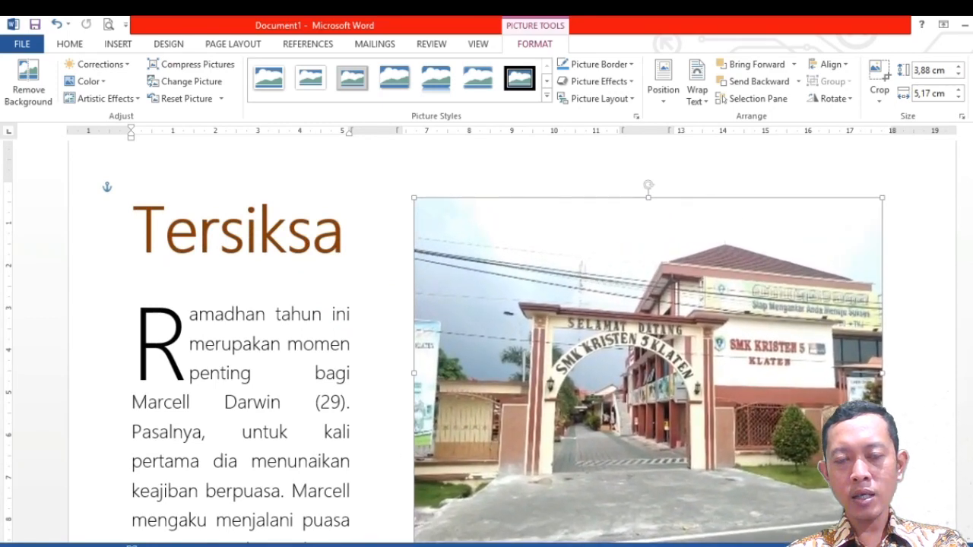
Step: Review how the three-column text flows around the enlarged picture, down to the last paragraph and across the whole page
{"action": "scroll", "coordinate": [486, 342], "scroll_direction": "down", "scroll_amount": 4}
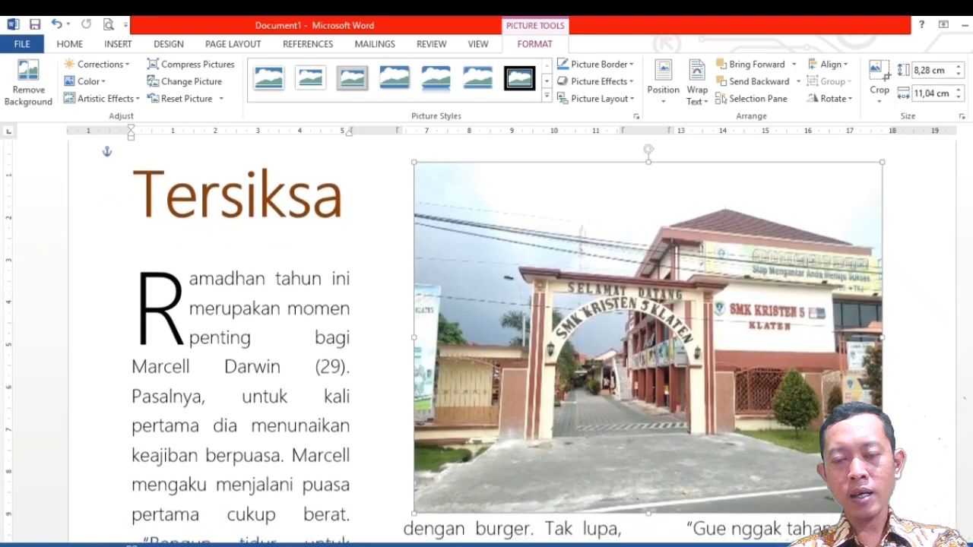
{"action": "scroll", "coordinate": [486, 342], "scroll_direction": "down", "scroll_amount": 5}
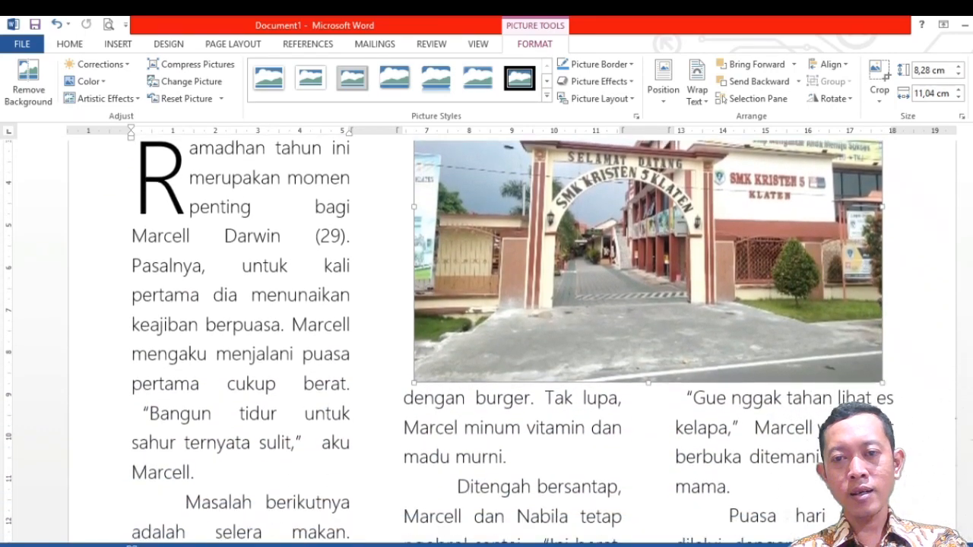
{"action": "scroll", "coordinate": [487, 342], "scroll_direction": "down", "scroll_amount": 5}
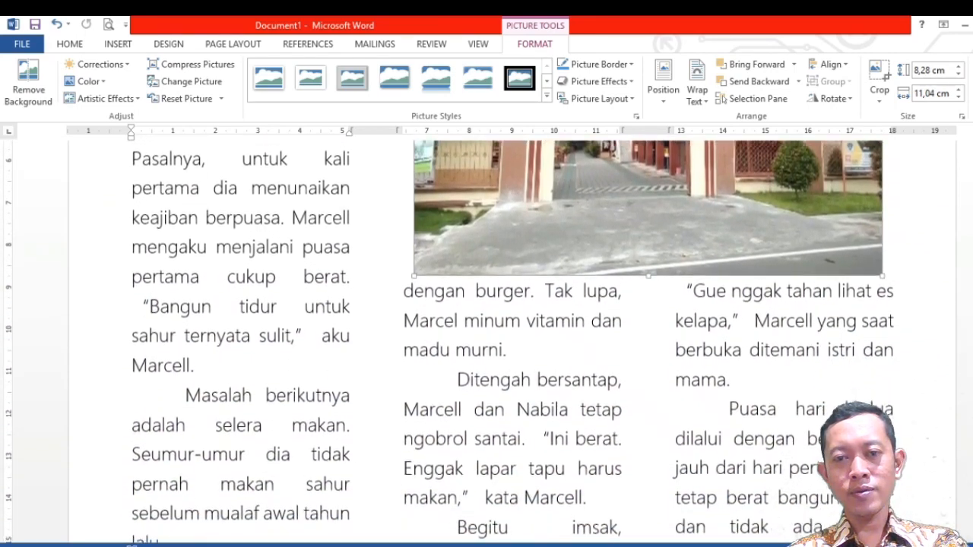
{"action": "scroll", "coordinate": [486, 342], "scroll_direction": "down", "scroll_amount": 5}
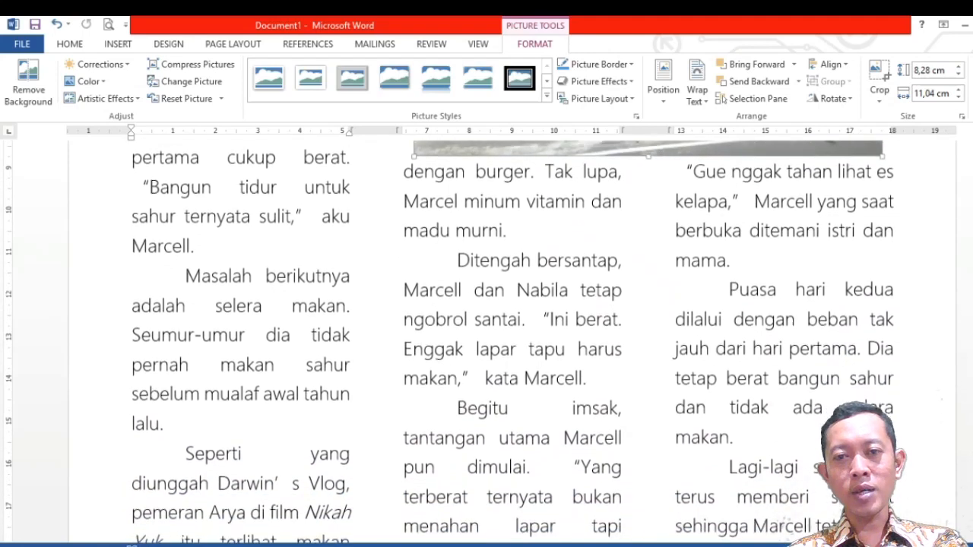
{"action": "scroll", "coordinate": [486, 342], "scroll_direction": "down", "scroll_amount": 5}
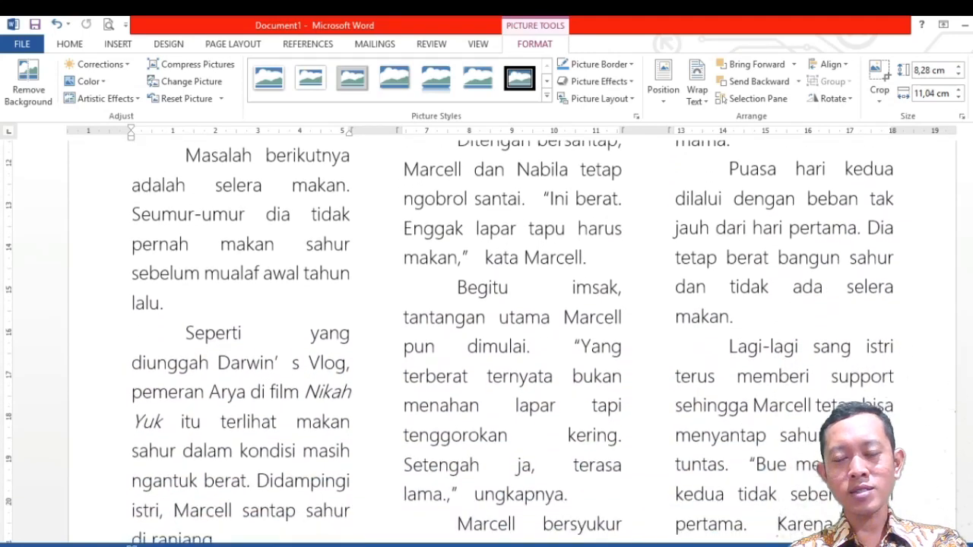
{"action": "scroll", "coordinate": [486, 342], "scroll_direction": "down", "scroll_amount": 5}
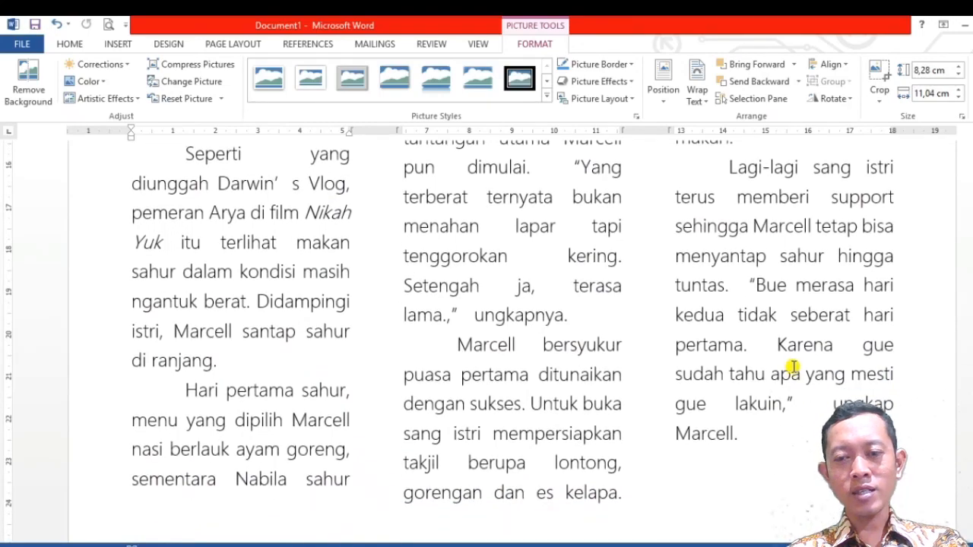
{"action": "scroll", "coordinate": [791, 367], "scroll_direction": "up", "scroll_amount": 10}
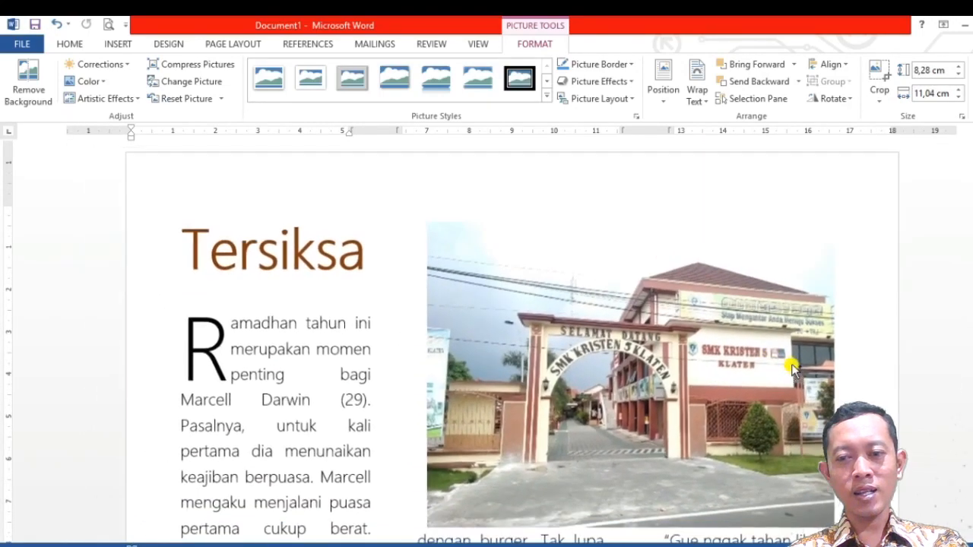
{"action": "scroll", "coordinate": [791, 367], "scroll_direction": "down", "scroll_amount": 4}
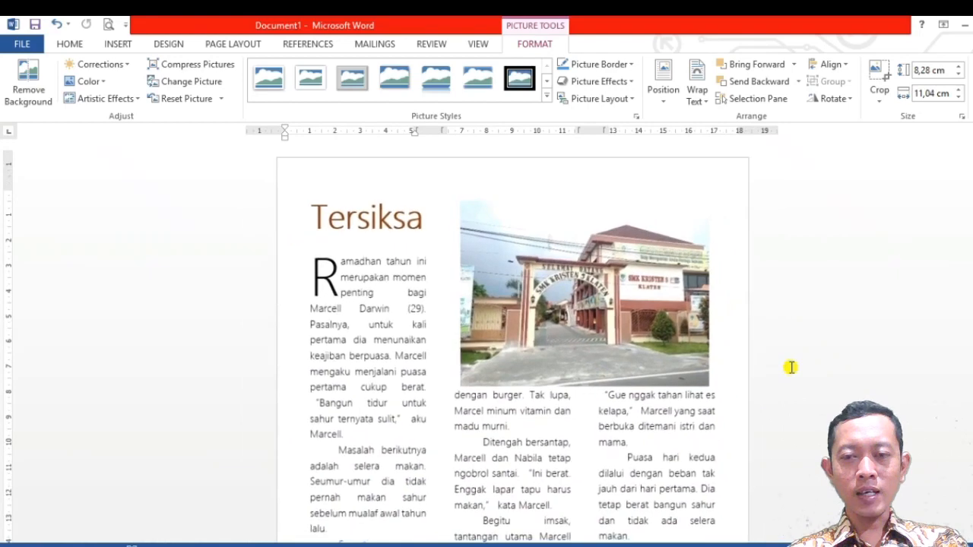
{"action": "scroll", "coordinate": [791, 367], "scroll_direction": "down", "scroll_amount": 2}
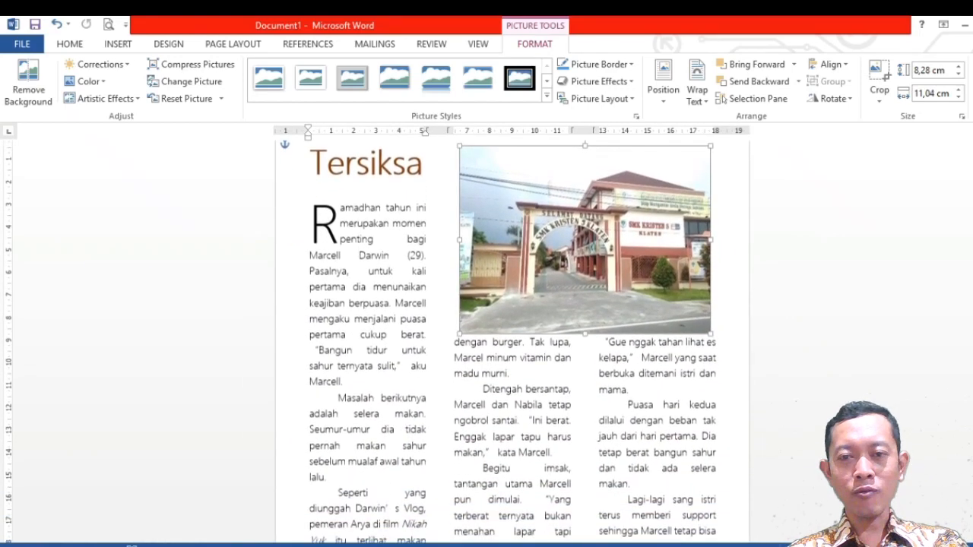
Step: Insert the picture "gur29.jpg" from the "FOTO-FOTO" folder in Pictures, above the article's title
{"action": "left_click", "coordinate": [114, 46]}
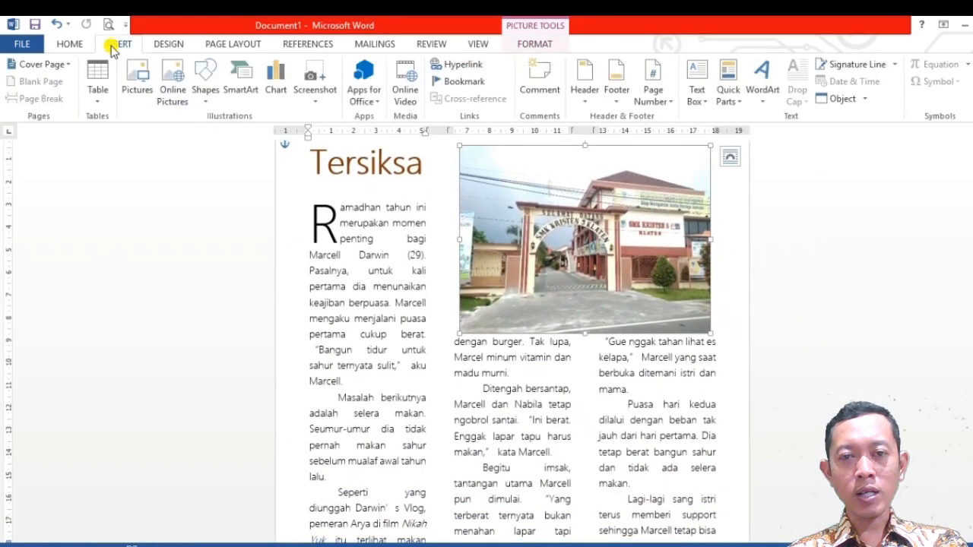
{"action": "left_click", "coordinate": [137, 79]}
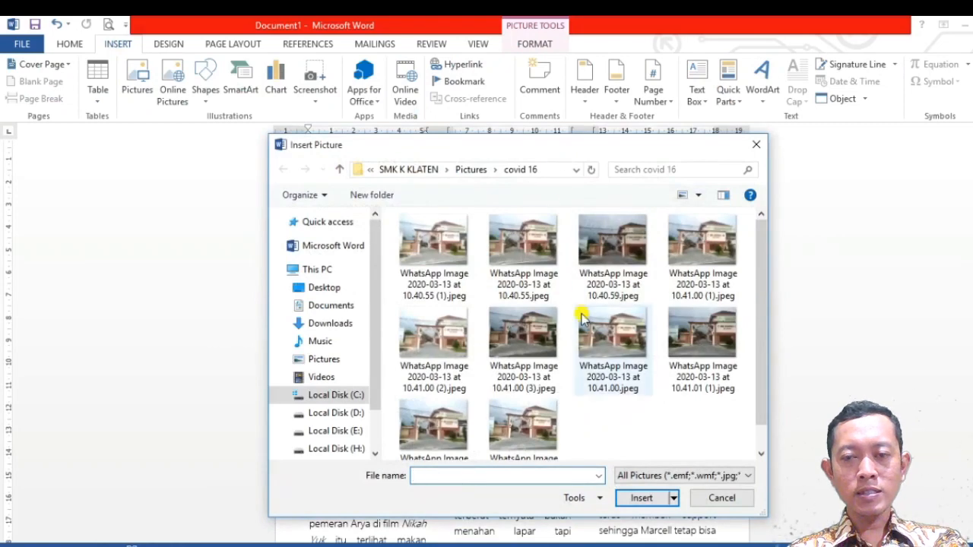
{"action": "left_click", "coordinate": [473, 169]}
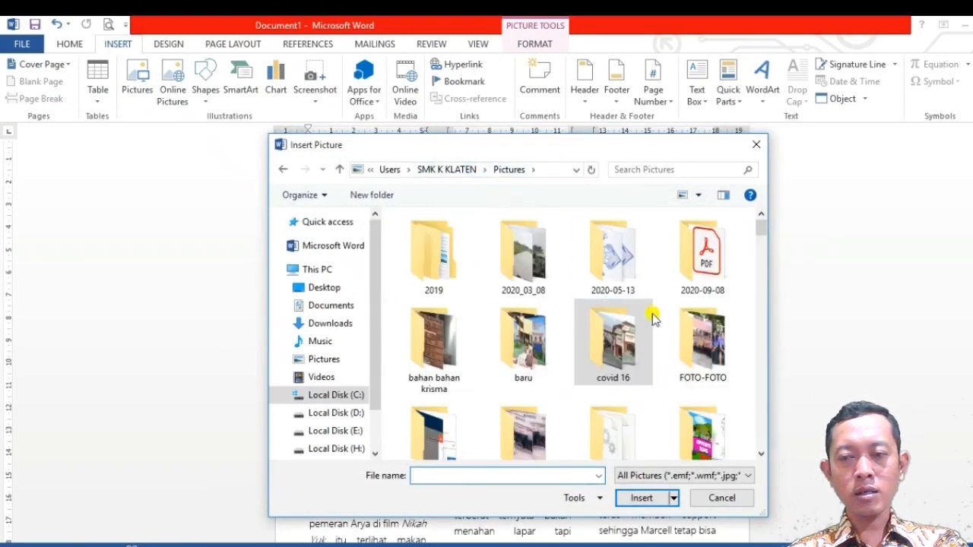
{"action": "double_click", "coordinate": [702, 342]}
{"action": "scroll", "coordinate": [646, 369], "scroll_direction": "down", "scroll_amount": 5}
{"action": "scroll", "coordinate": [646, 368], "scroll_direction": "up", "scroll_amount": 15}
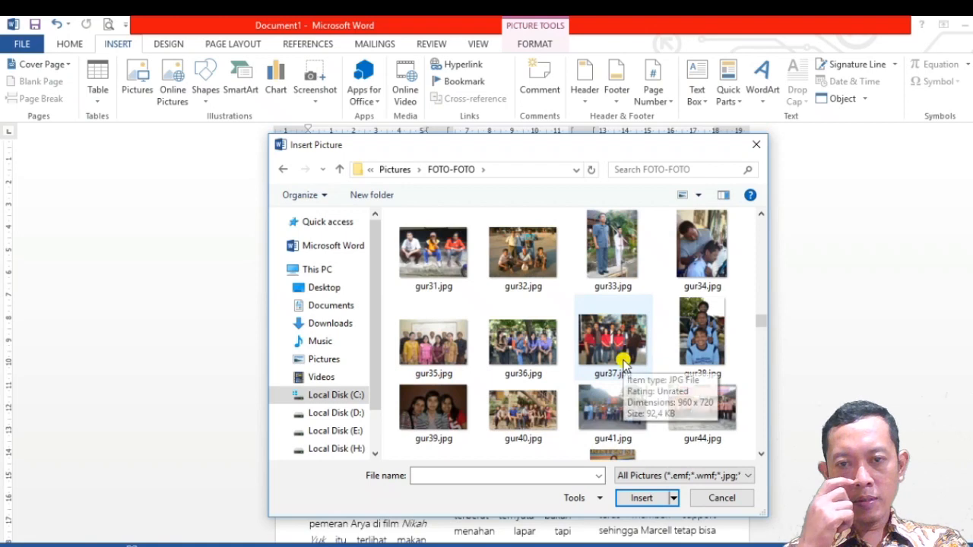
{"action": "scroll", "coordinate": [623, 363], "scroll_direction": "up", "scroll_amount": 3}
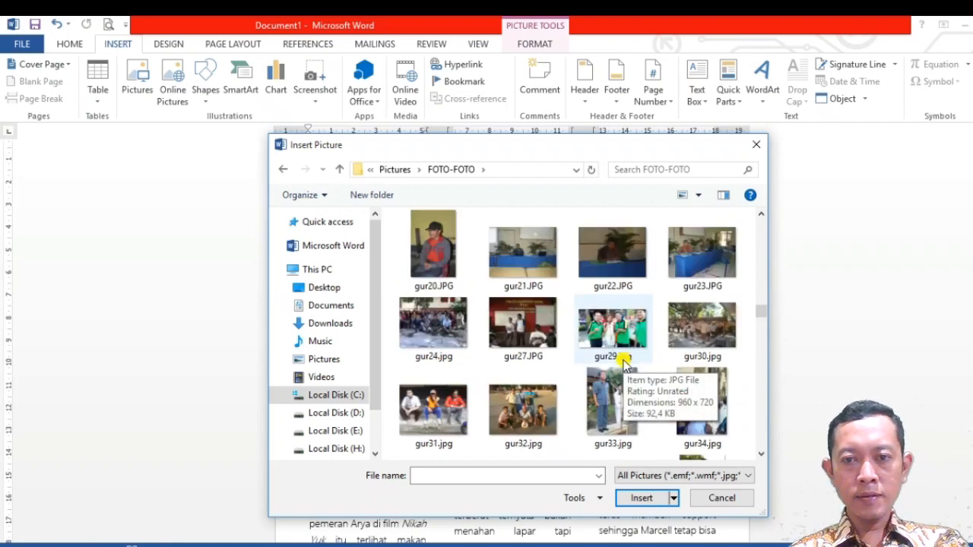
{"action": "left_click", "coordinate": [619, 344]}
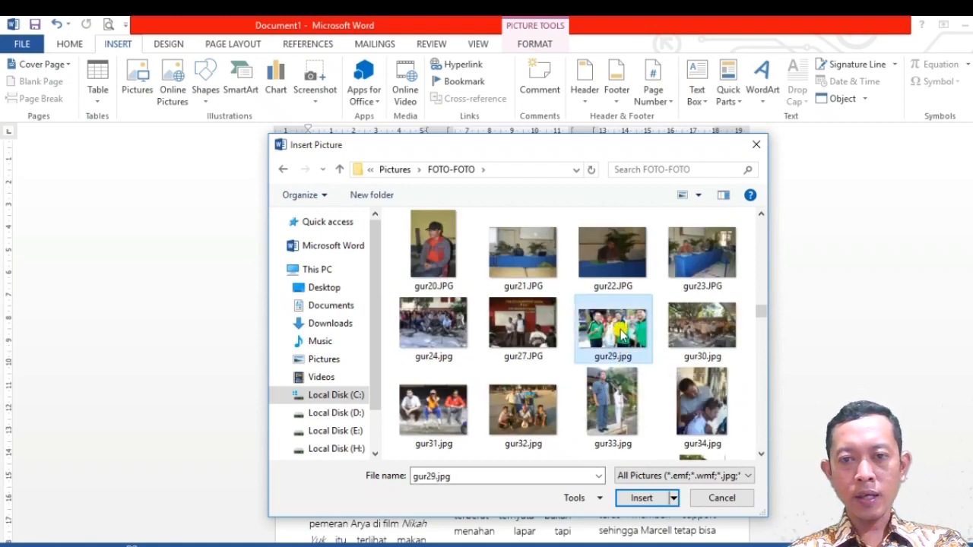
{"action": "left_click", "coordinate": [641, 498]}
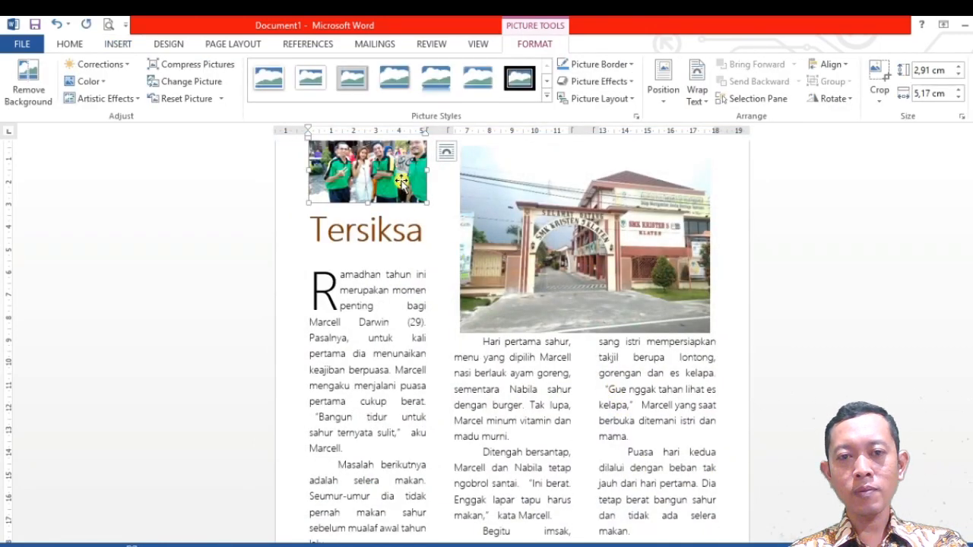
Step: Try to move the small group photo down onto the "Tersiksa" title, and open the photo's text wrapping options
{"action": "left_click", "coordinate": [432, 226]}
{"action": "left_click_drag", "start_coordinate": [372, 164], "coordinate": [385, 219]}
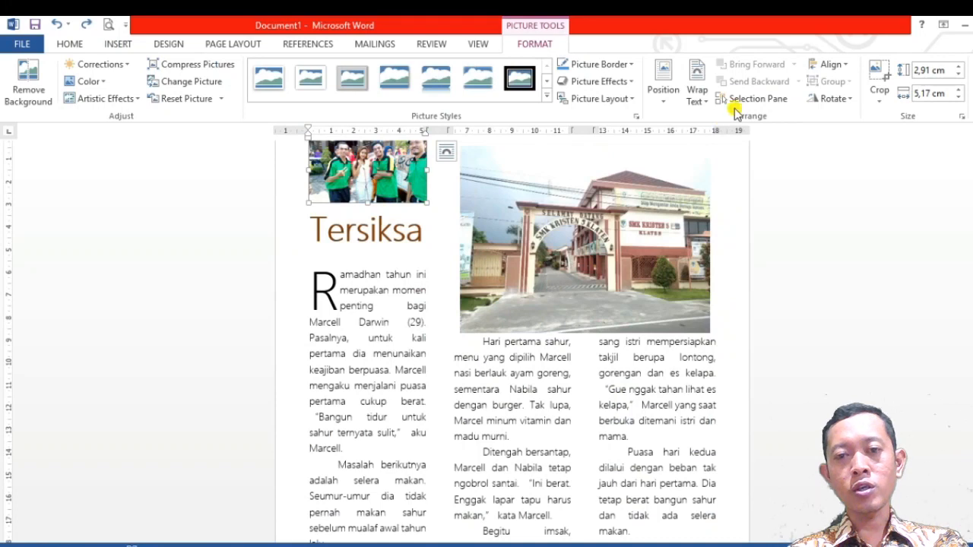
{"action": "left_click", "coordinate": [704, 105]}
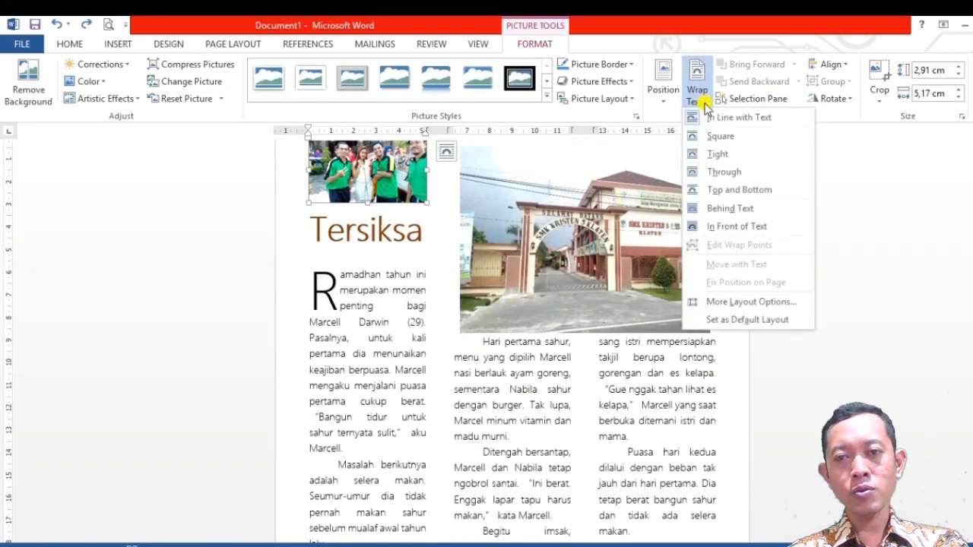